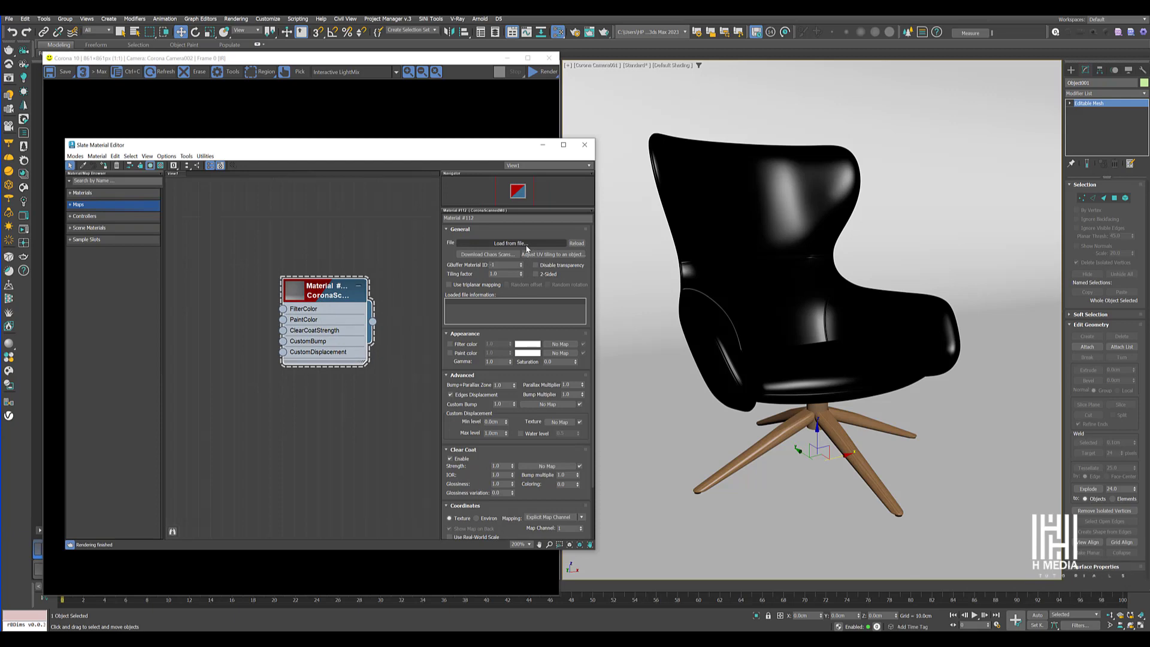
Open the Chaos Scans download page from the scanned material and browse the Leather scans up to page 3
click(527, 244)
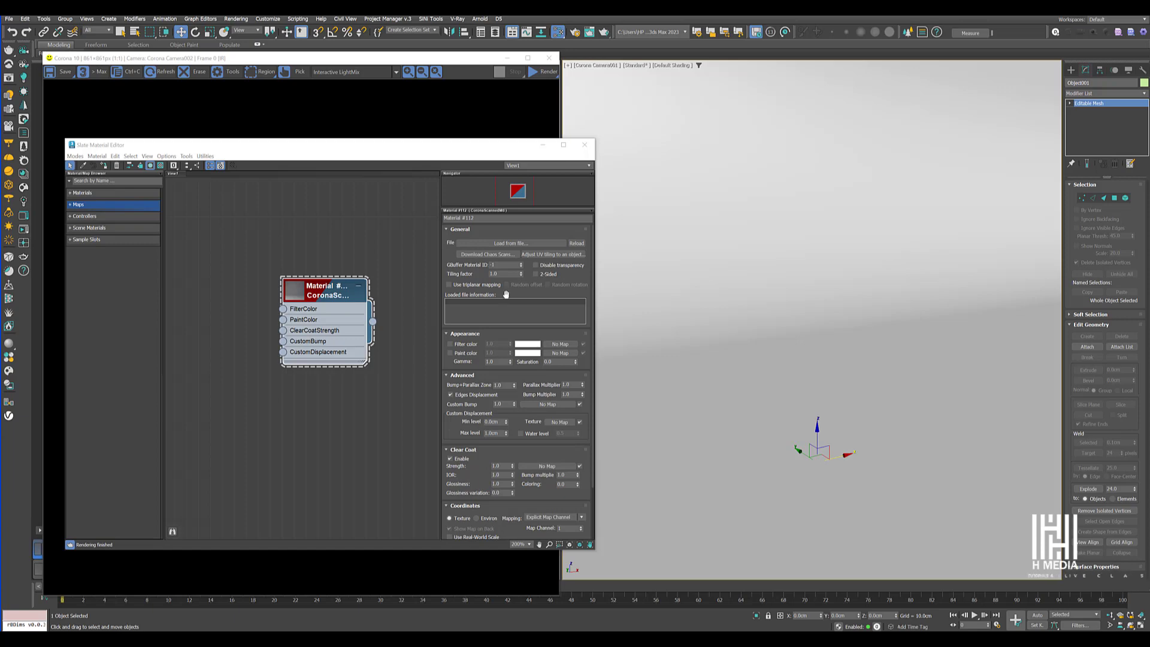
click(503, 260)
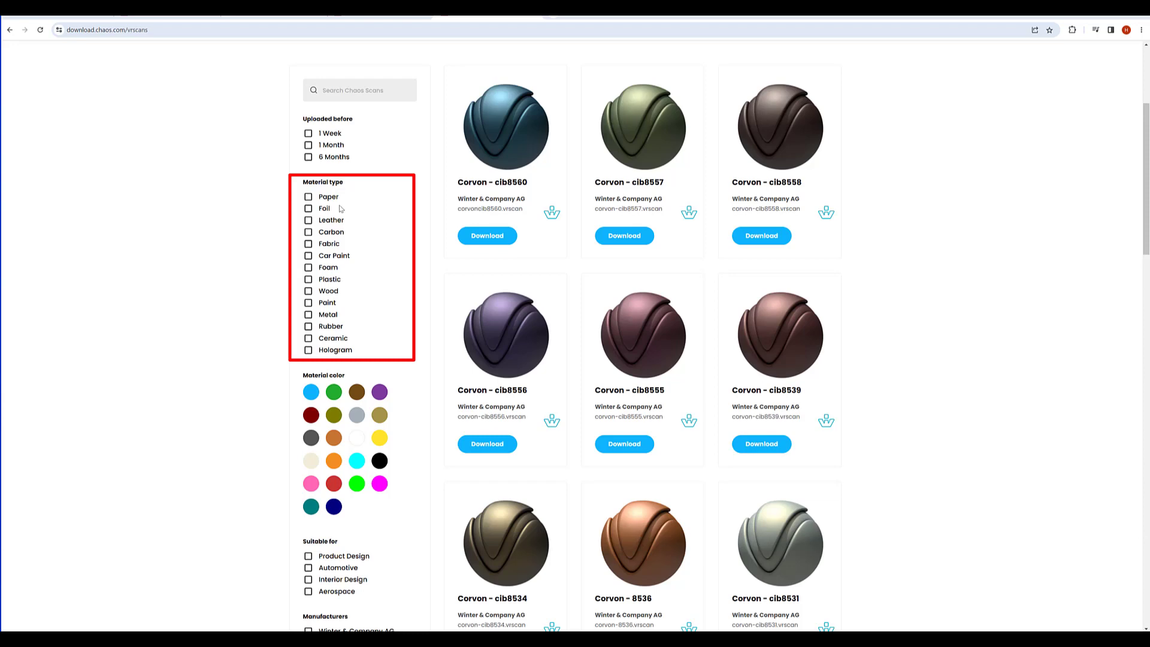
click(309, 220)
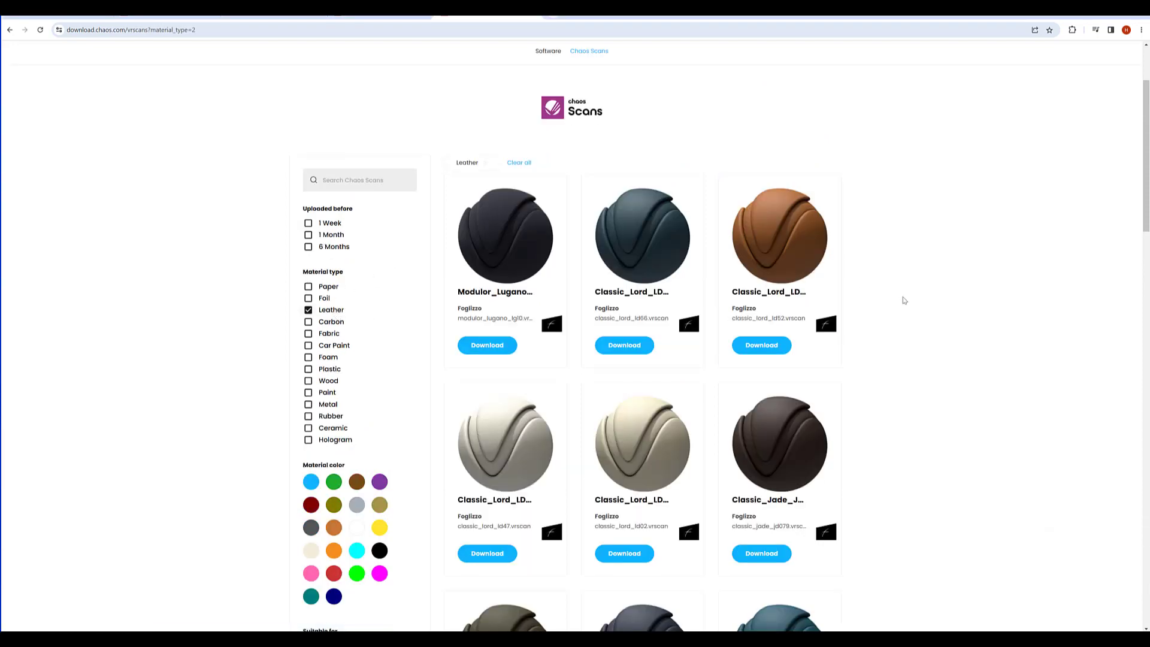
scroll(810, 302, down, 5)
scroll(810, 301, down, 3)
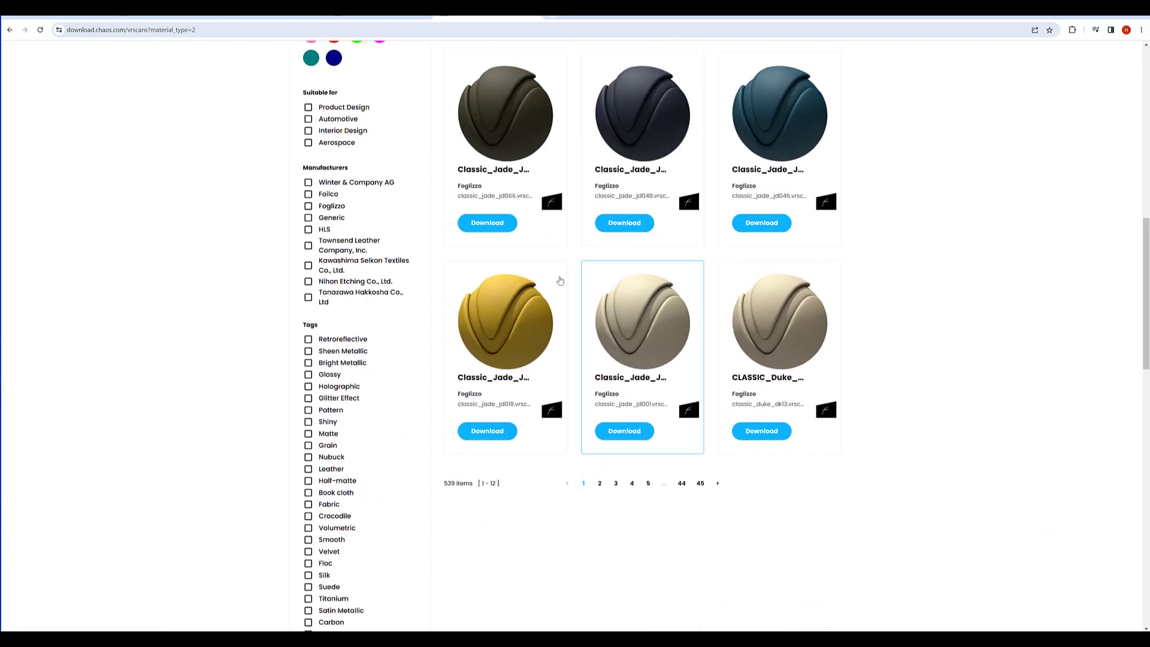
click(599, 483)
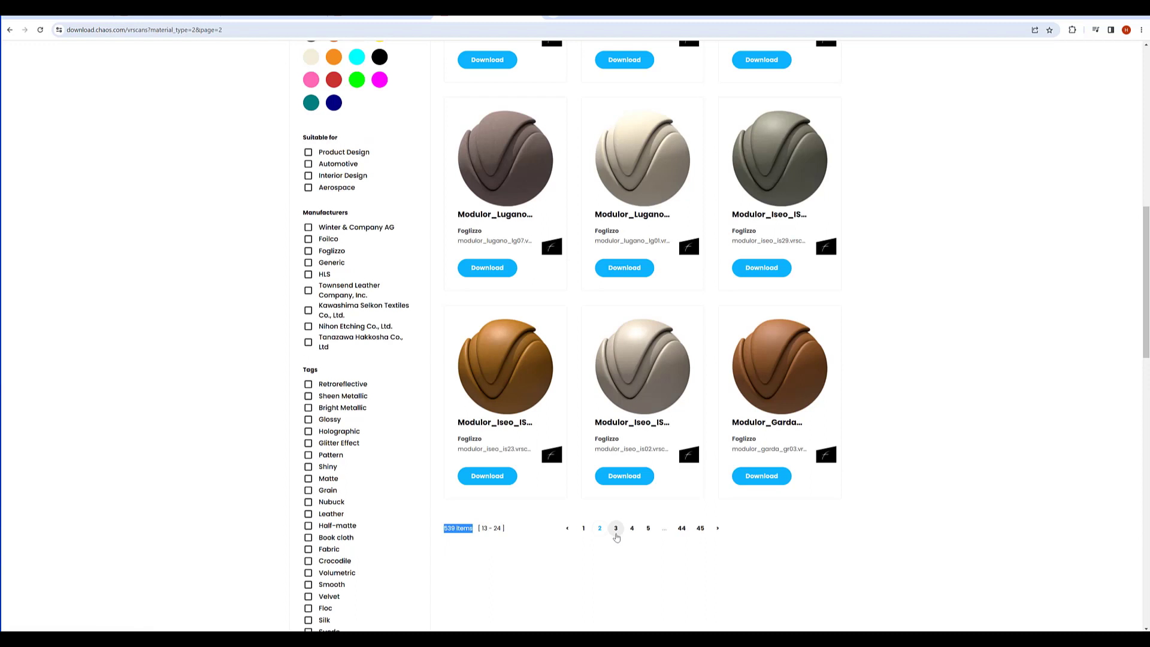
click(615, 529)
Search the scans for "crocodil", open the Leather brown crocodile entry and inspect its enlarged preview
click(369, 180)
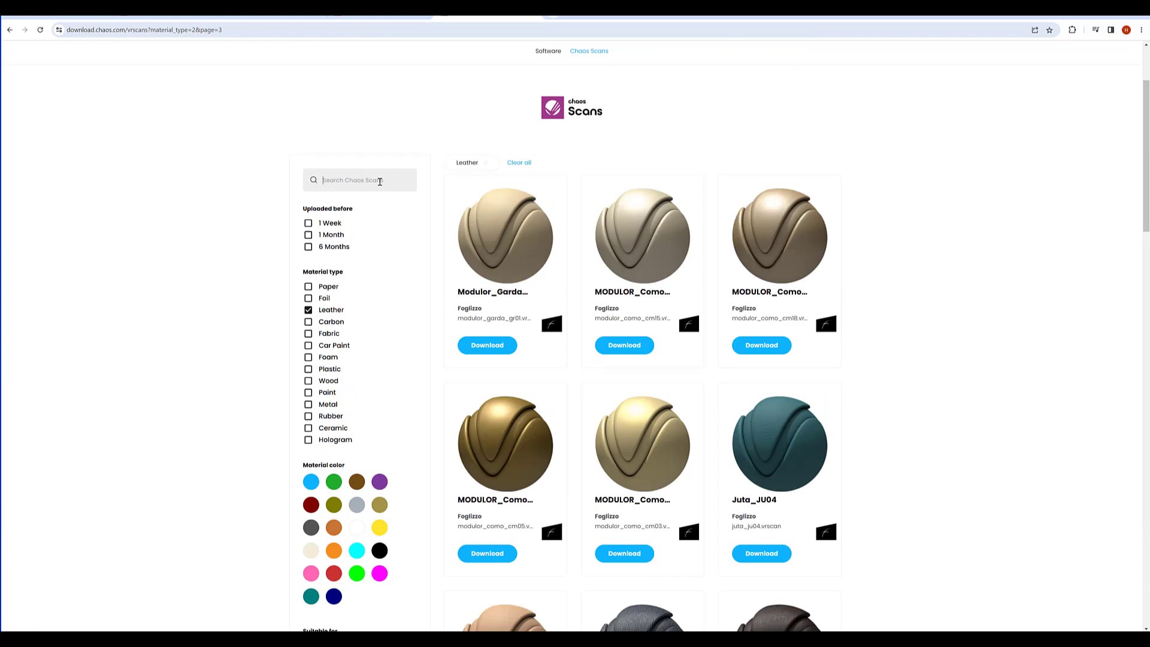
text(crocodil)
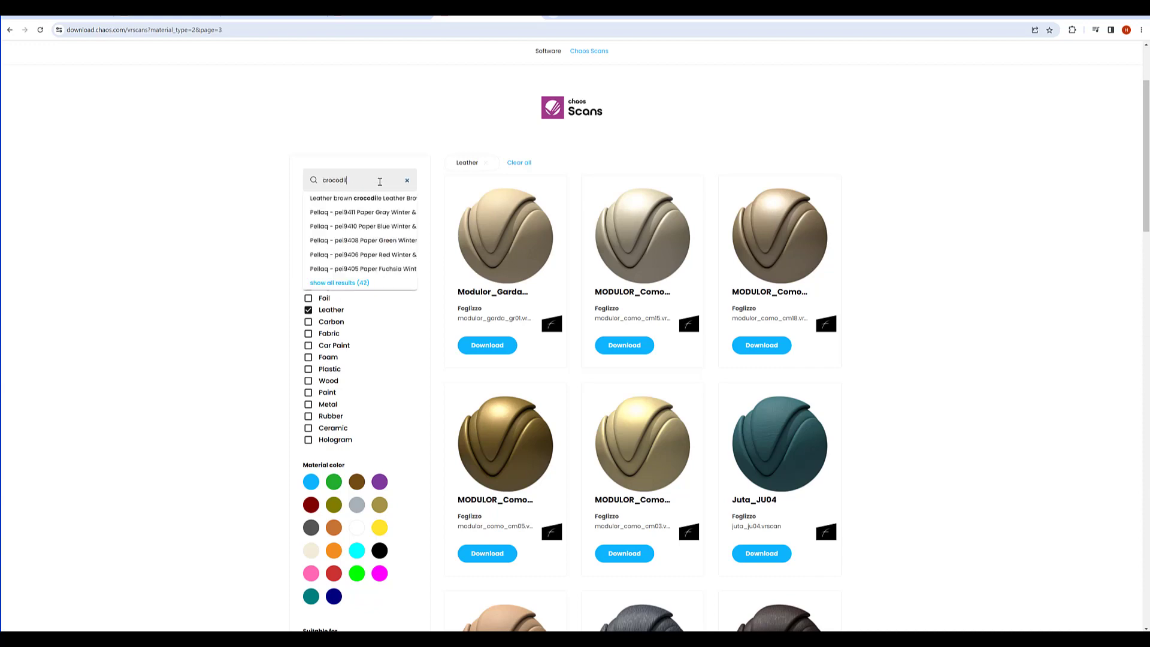
click(374, 199)
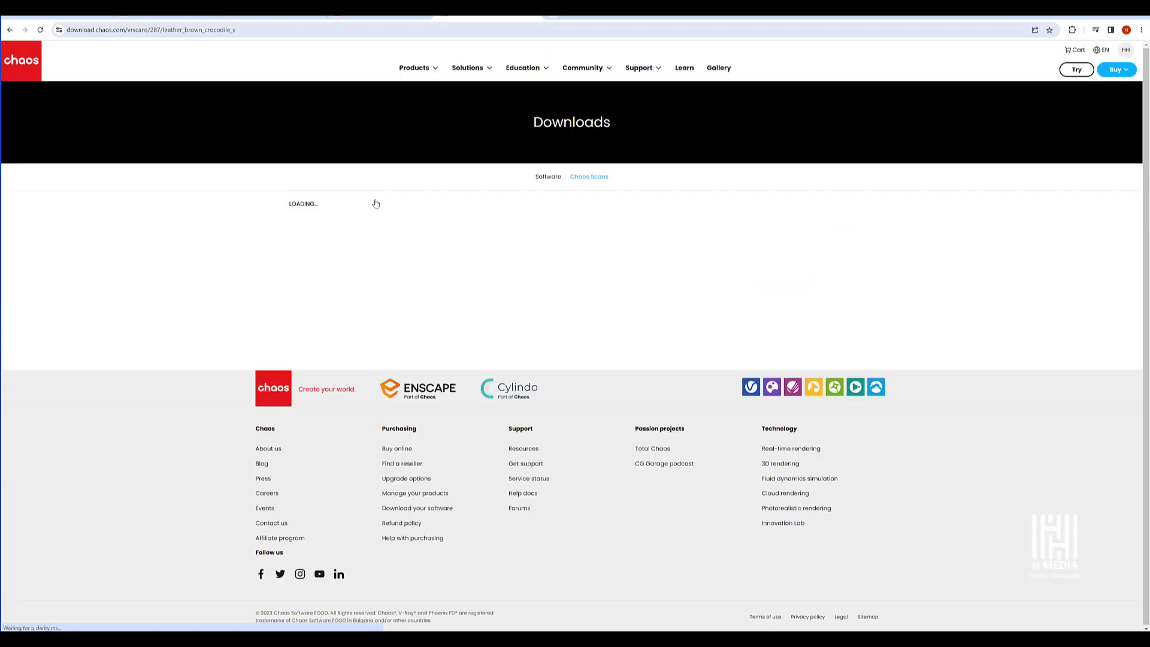
scroll(521, 290, down, 2)
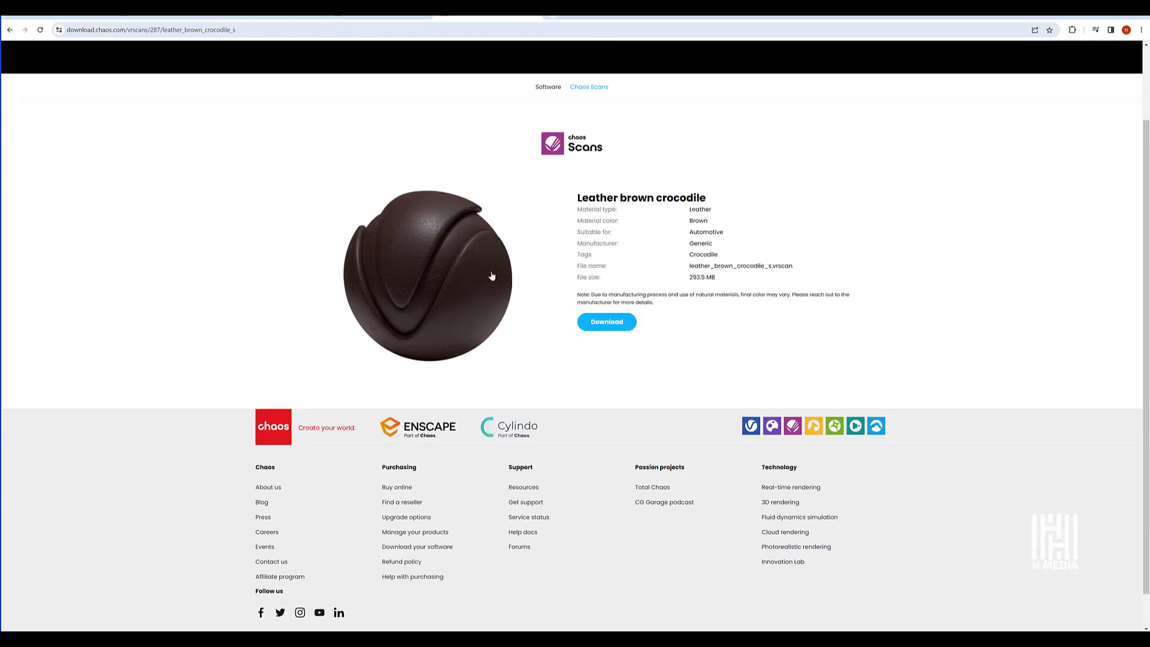
click(442, 278)
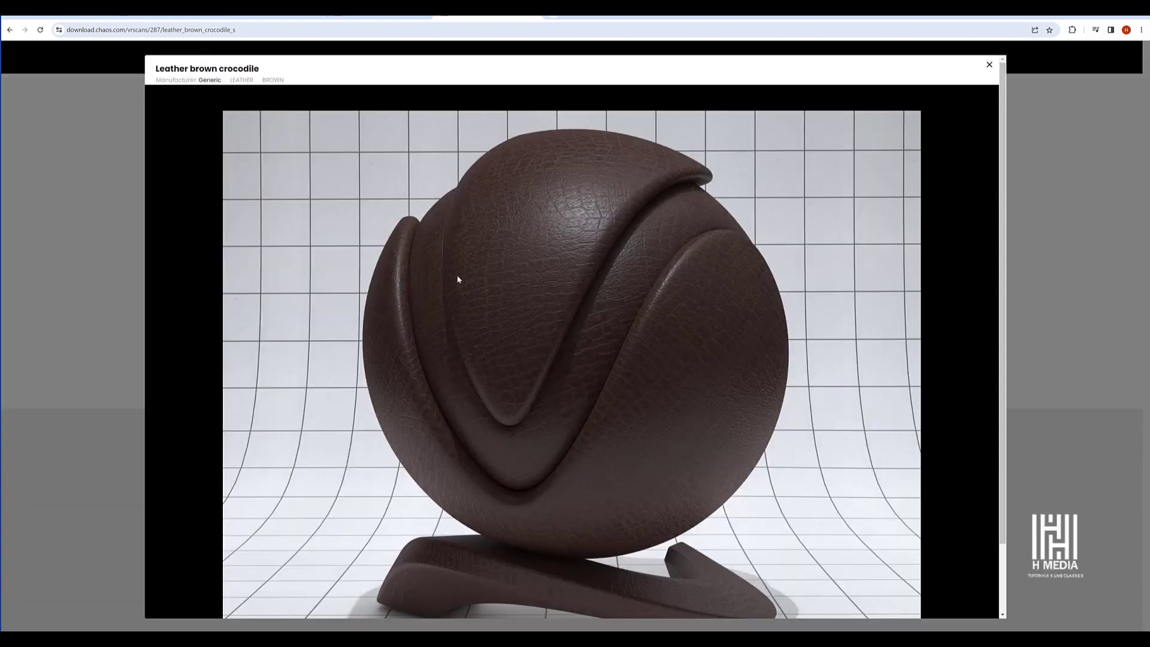
scroll(599, 232, down, 1)
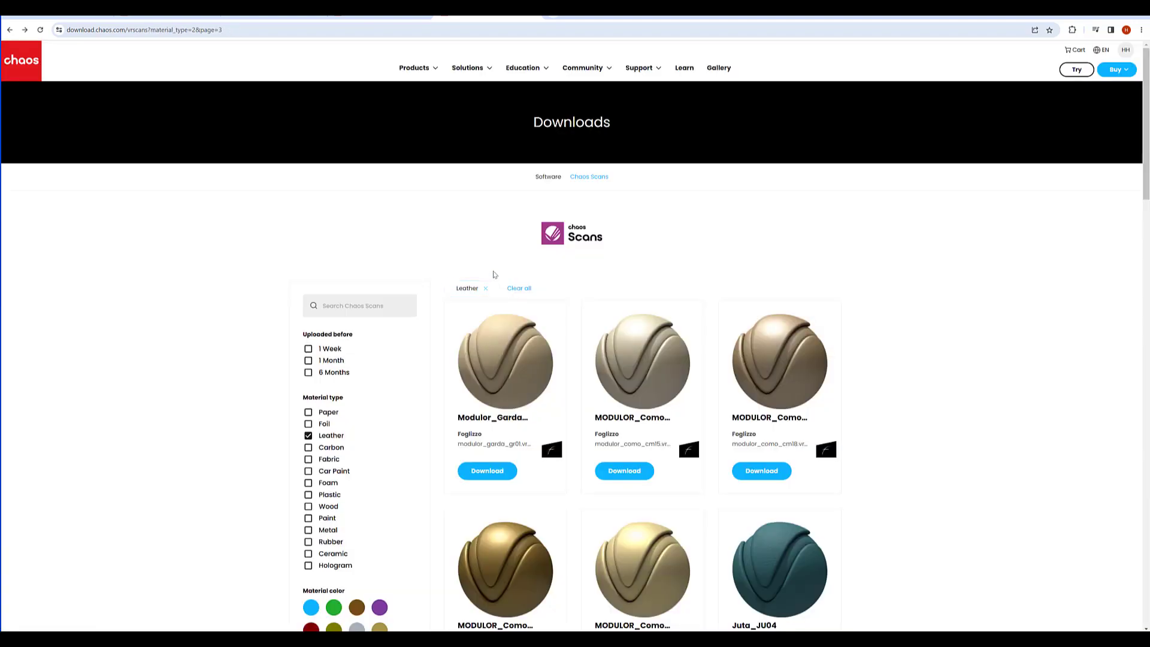
Filter the scans by Fabric material type and Pattern tag, and download the grey and white pattern fabric from page 3
scroll(360, 355, down, 8)
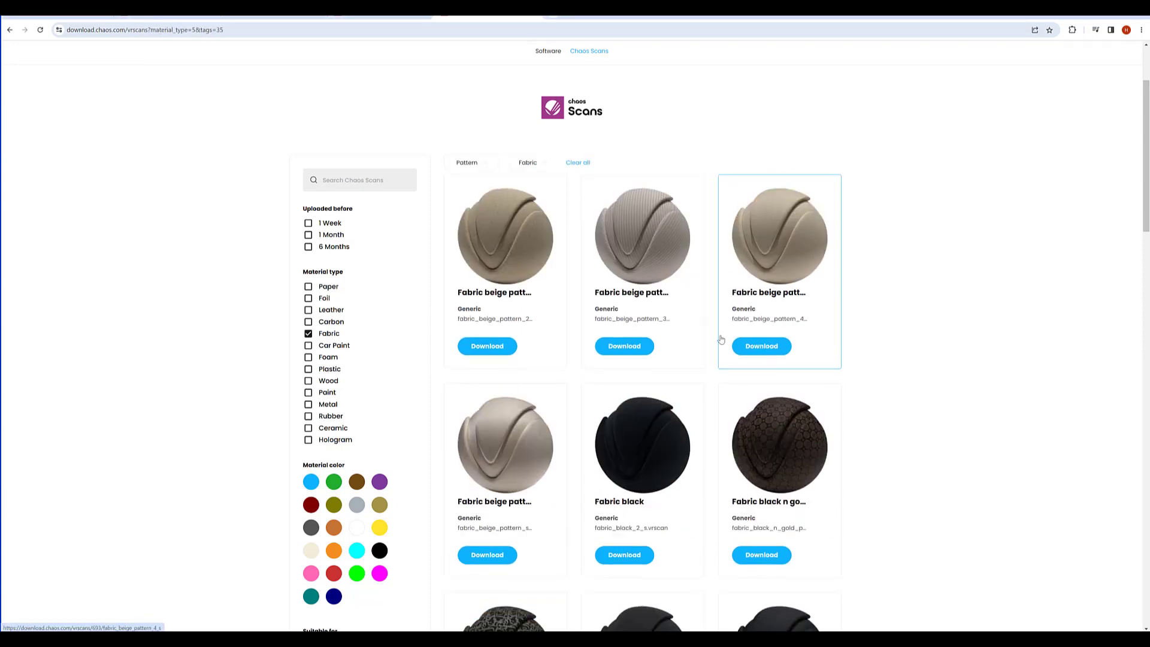
scroll(721, 339, down, 3)
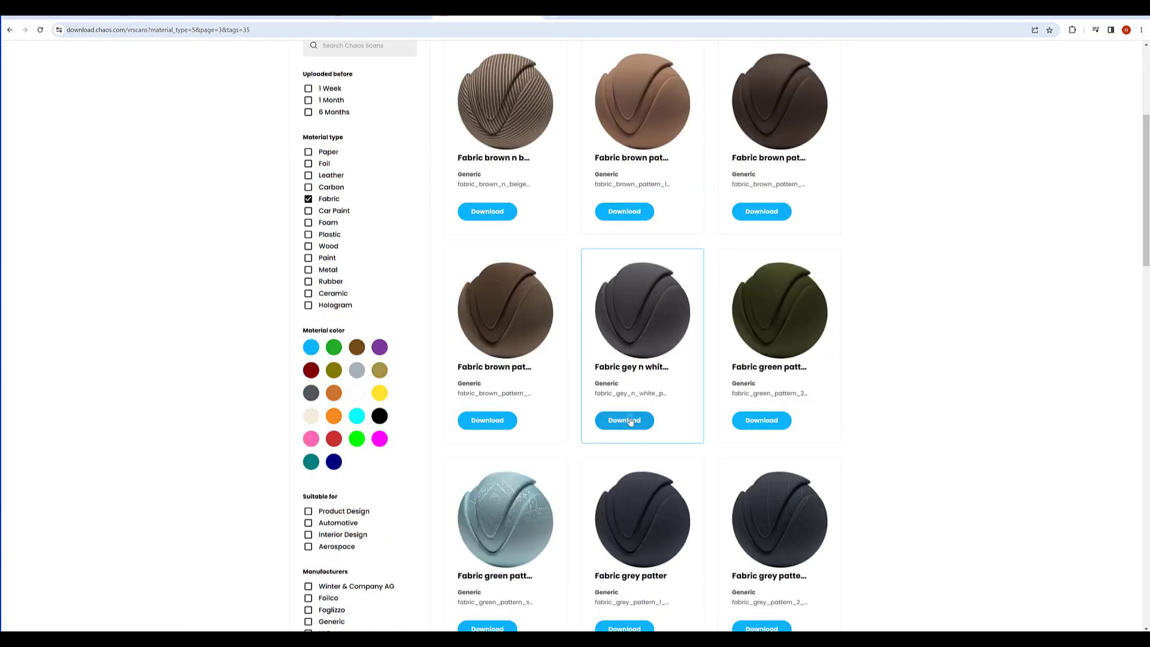
click(629, 421)
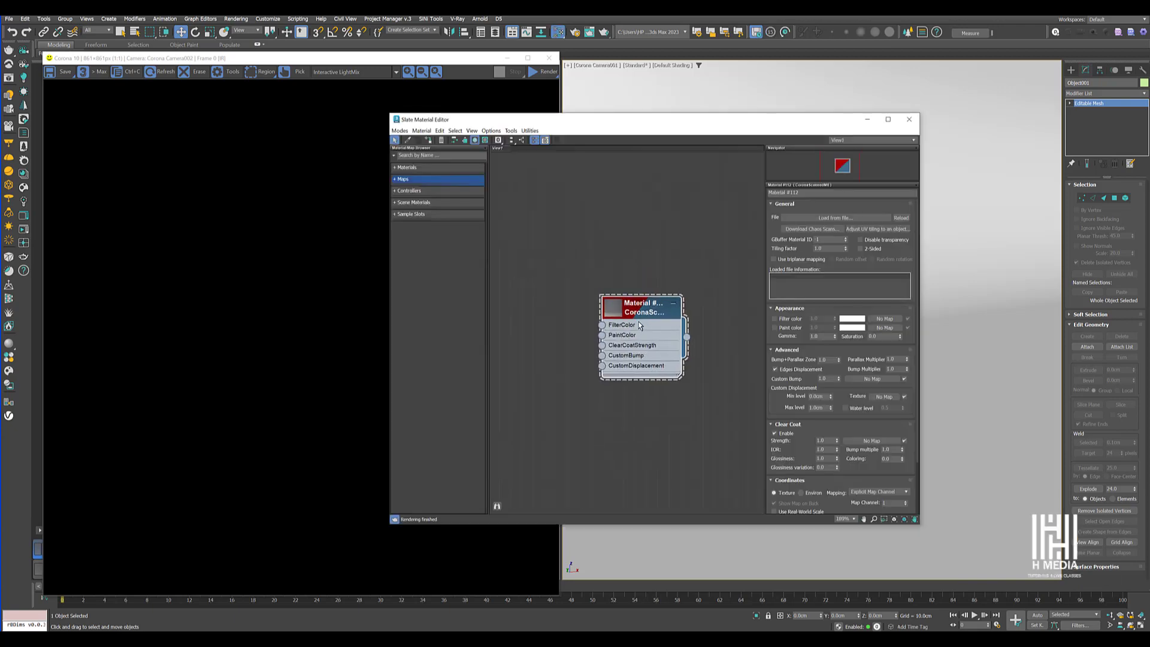
Load the scan file fabric_gey_n_white_pattern_s.vrscan into the Corona scanned material
click(854, 221)
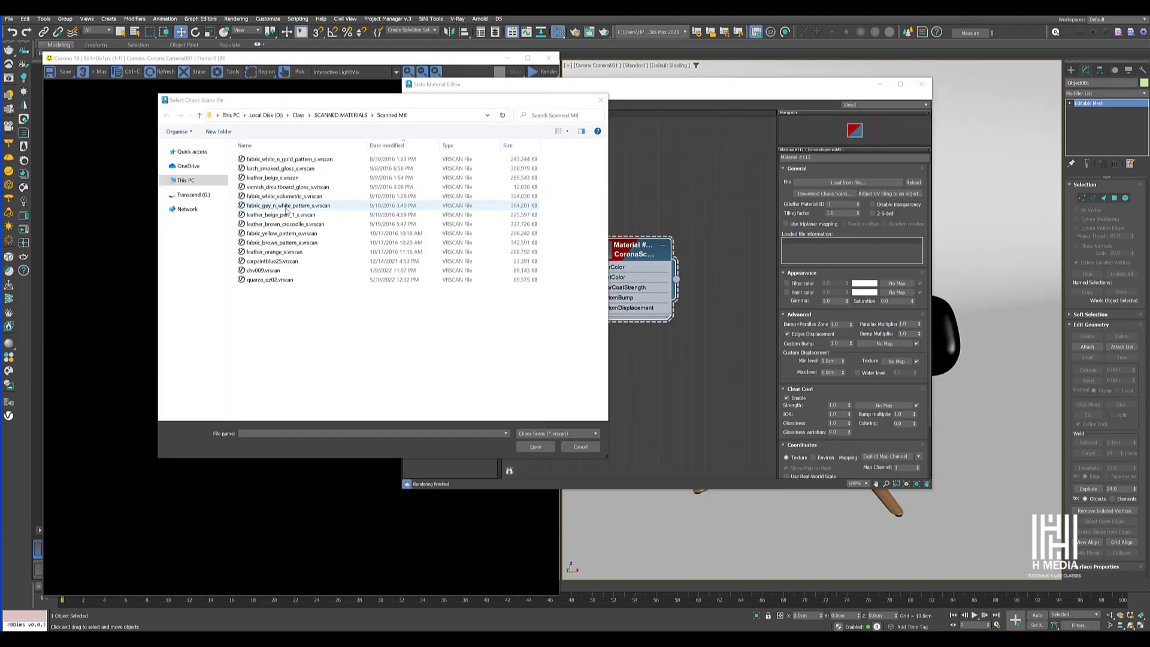
click(286, 207)
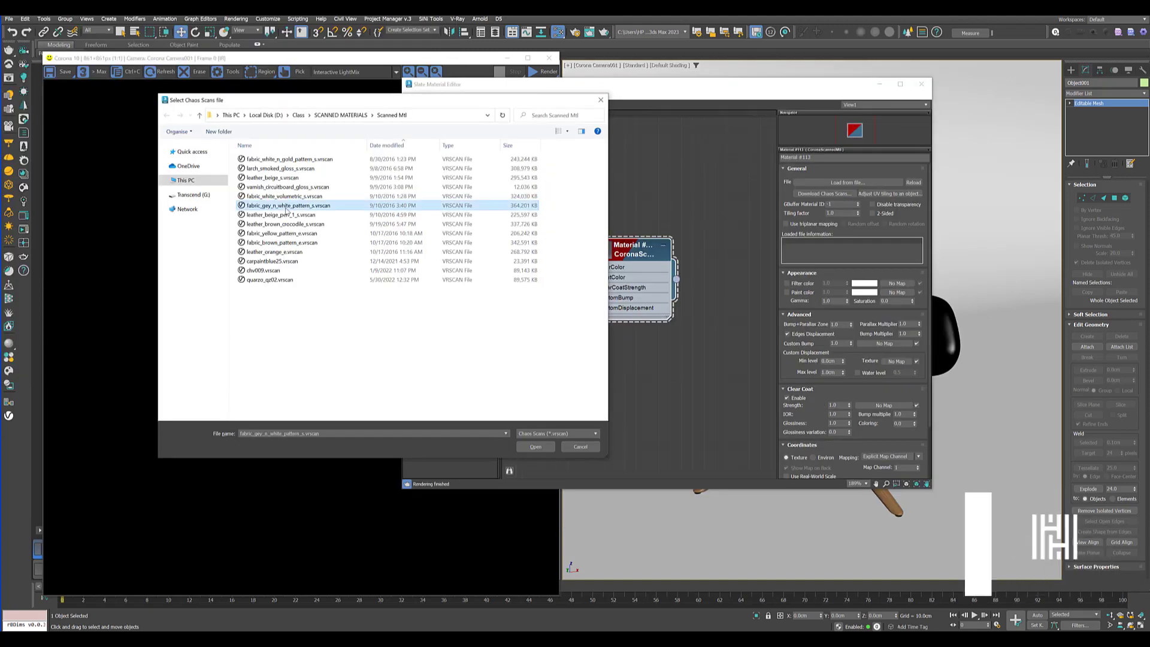
click(534, 450)
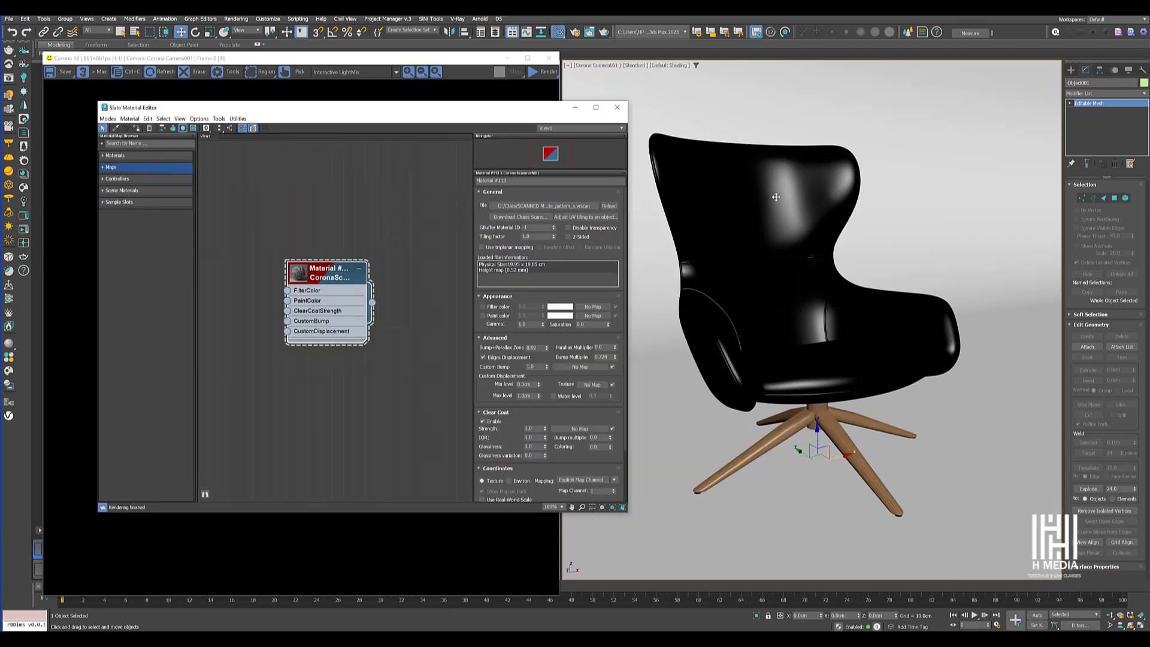
Assign the scanned fabric material to the chair's upholstery object
click(777, 204)
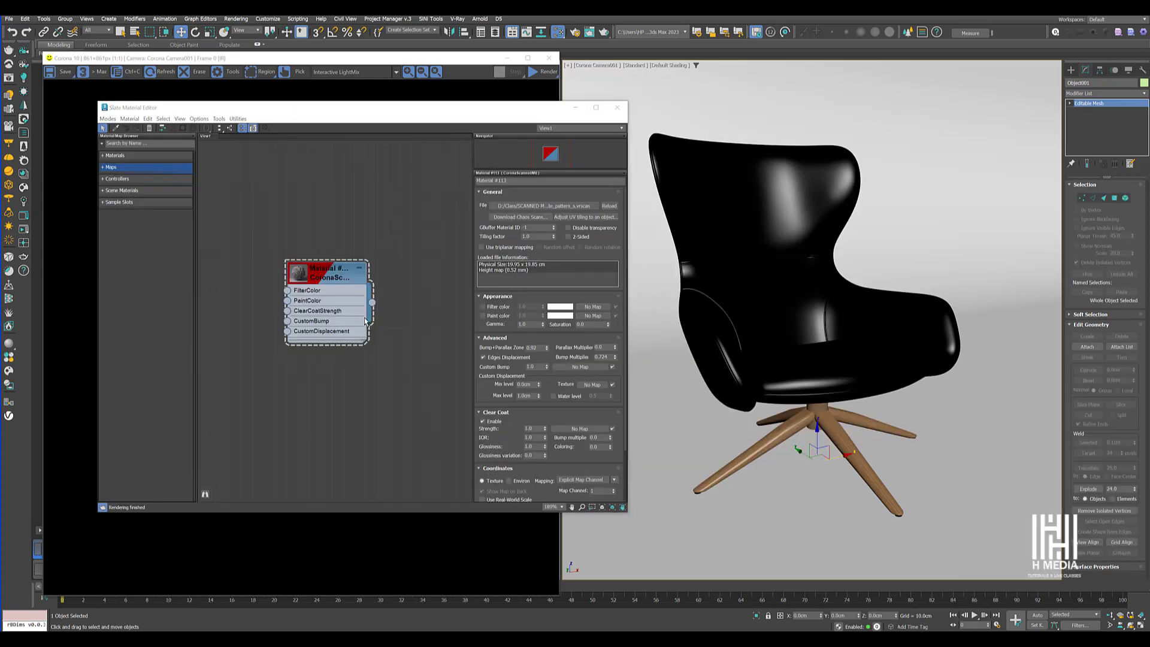
click(314, 268)
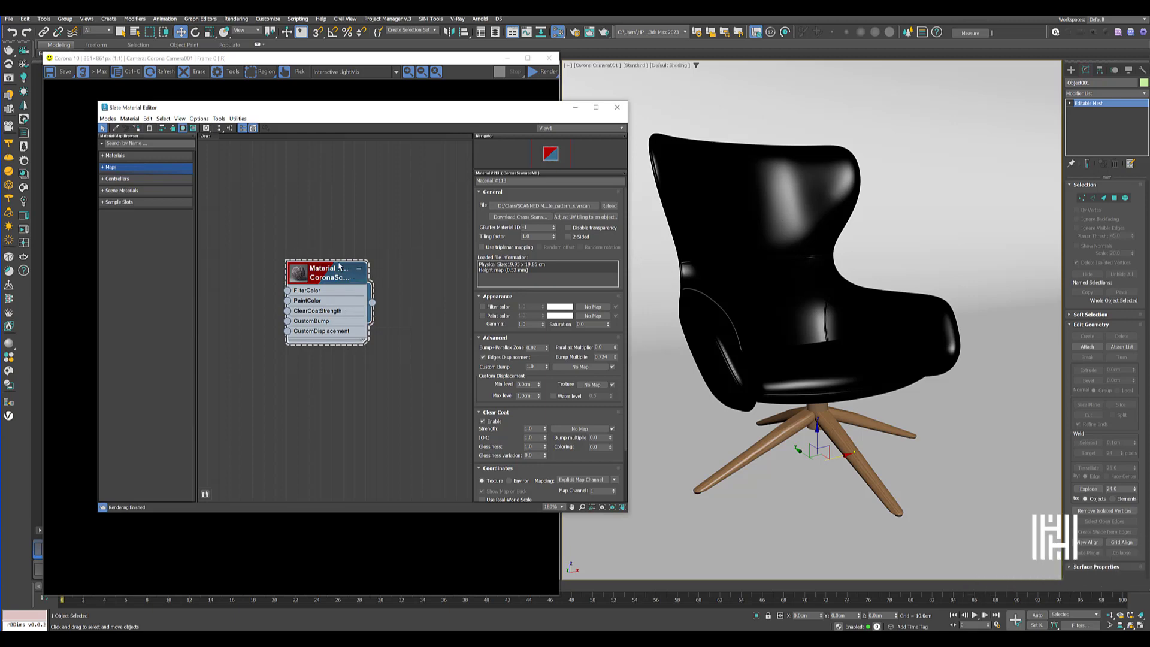
click(137, 128)
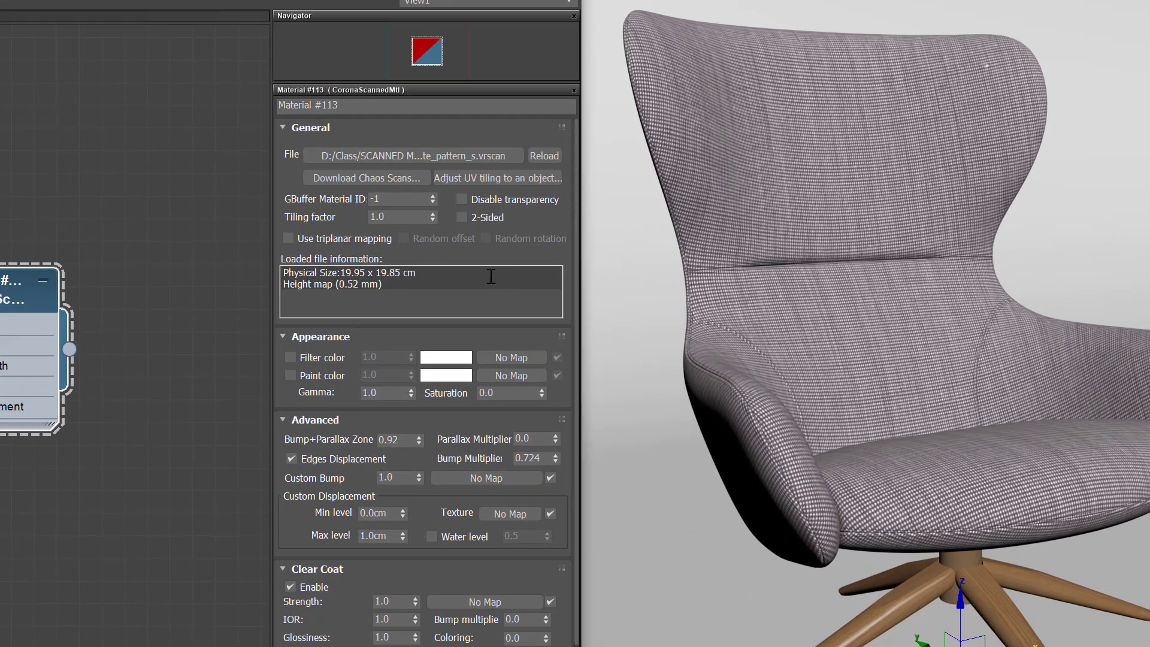
Adjust the scanned material's UV tiling to the chair's upholstery and inspect the fabric in the render
click(463, 179)
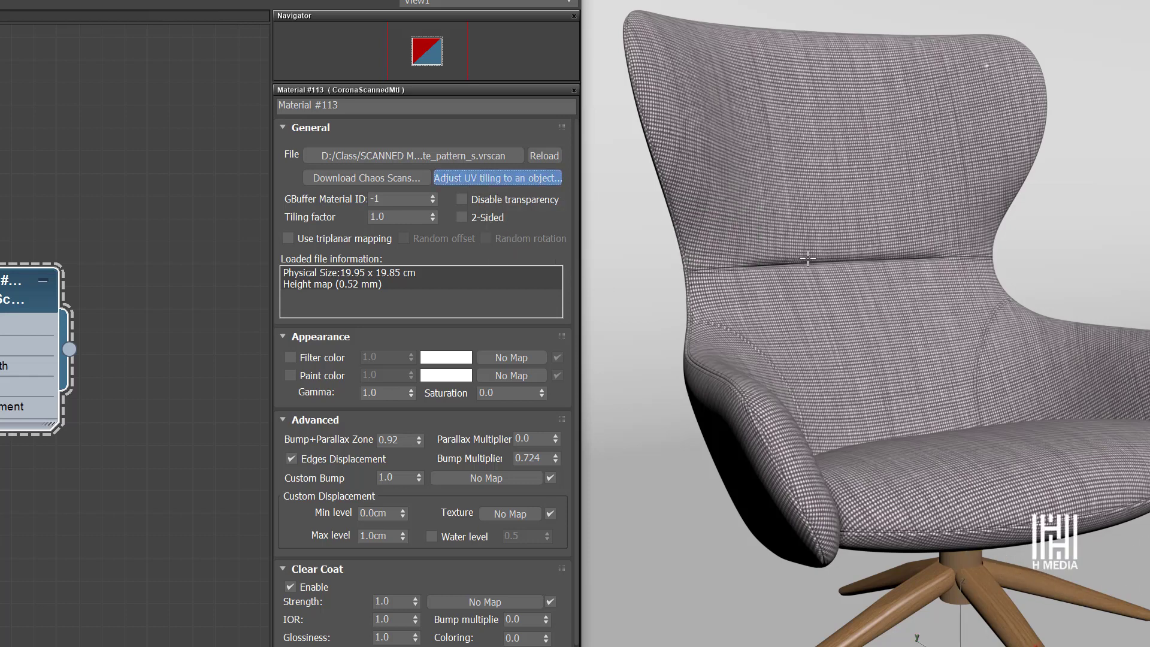
click(815, 168)
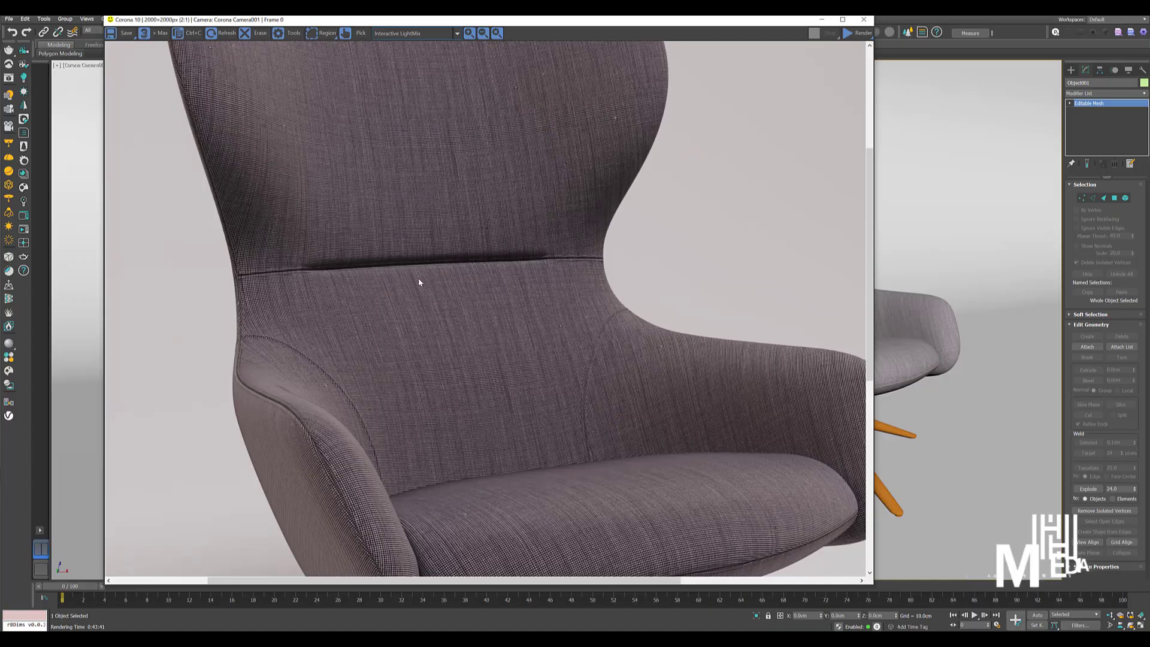
middle_drag(393, 256, 380, 254)
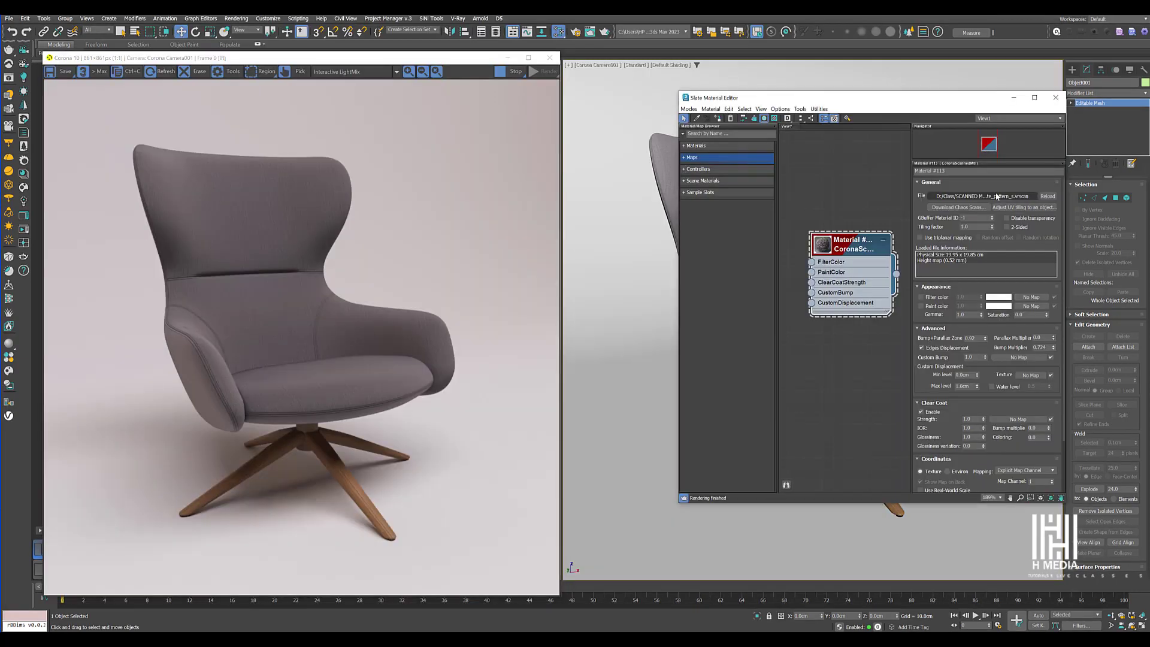
Try fabric_black_pattern_3_s.vrscan in the chair's material, replace it with leather_brown_crocodile_s.vrscan and inspect the rendered leather up close
click(978, 196)
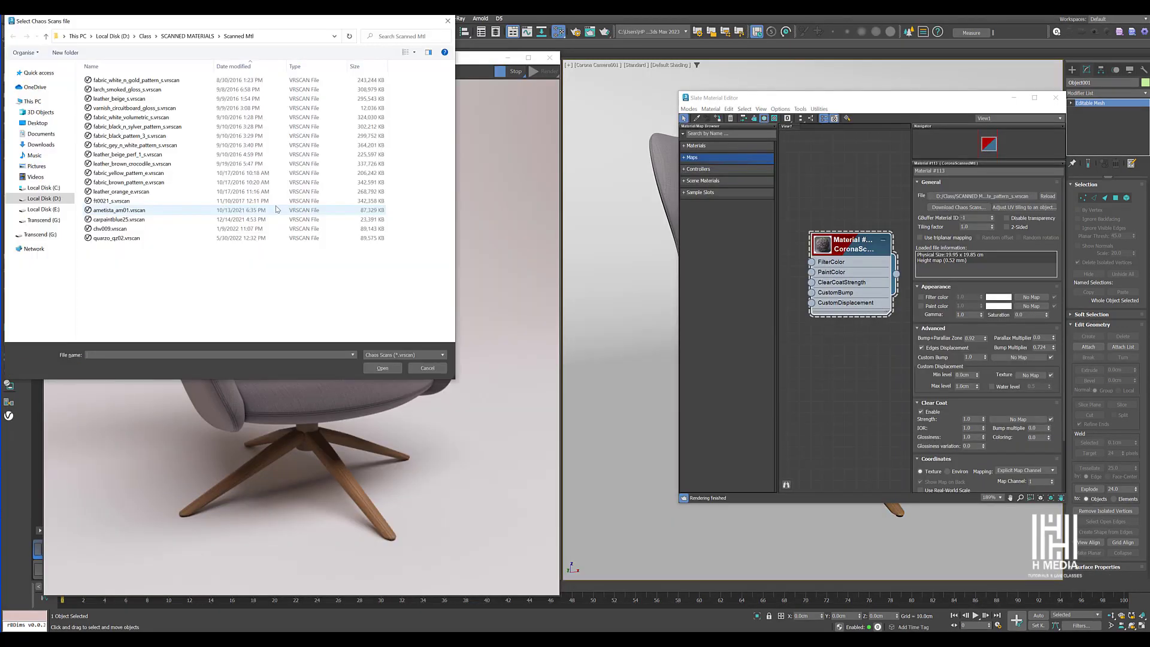
double_click(129, 136)
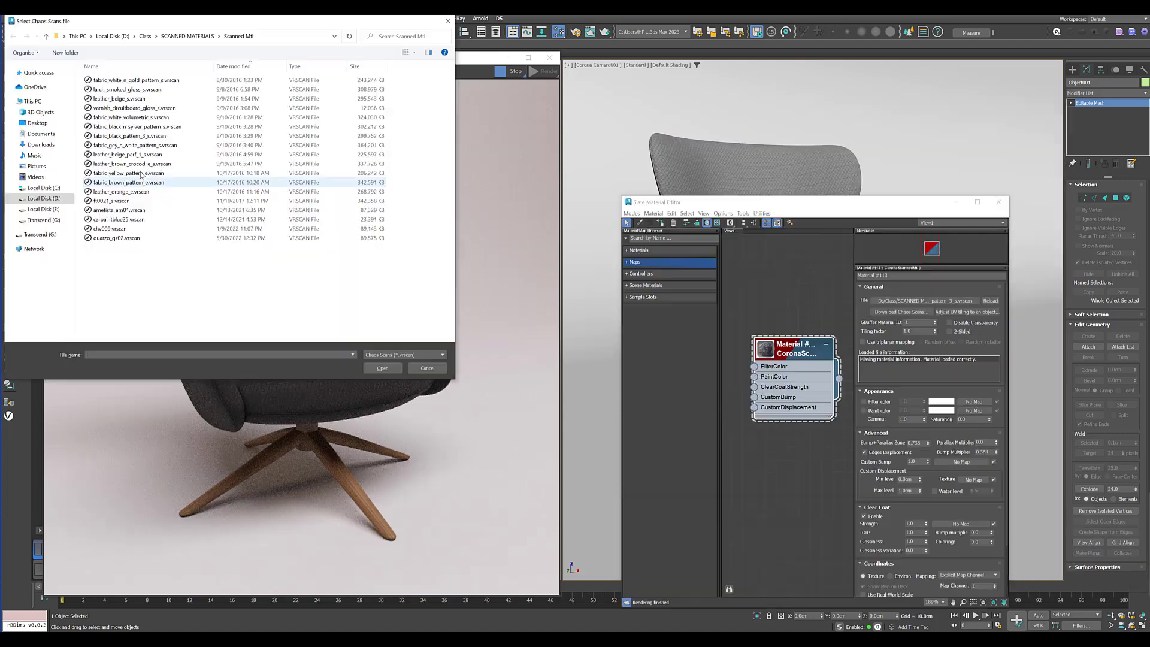
double_click(132, 163)
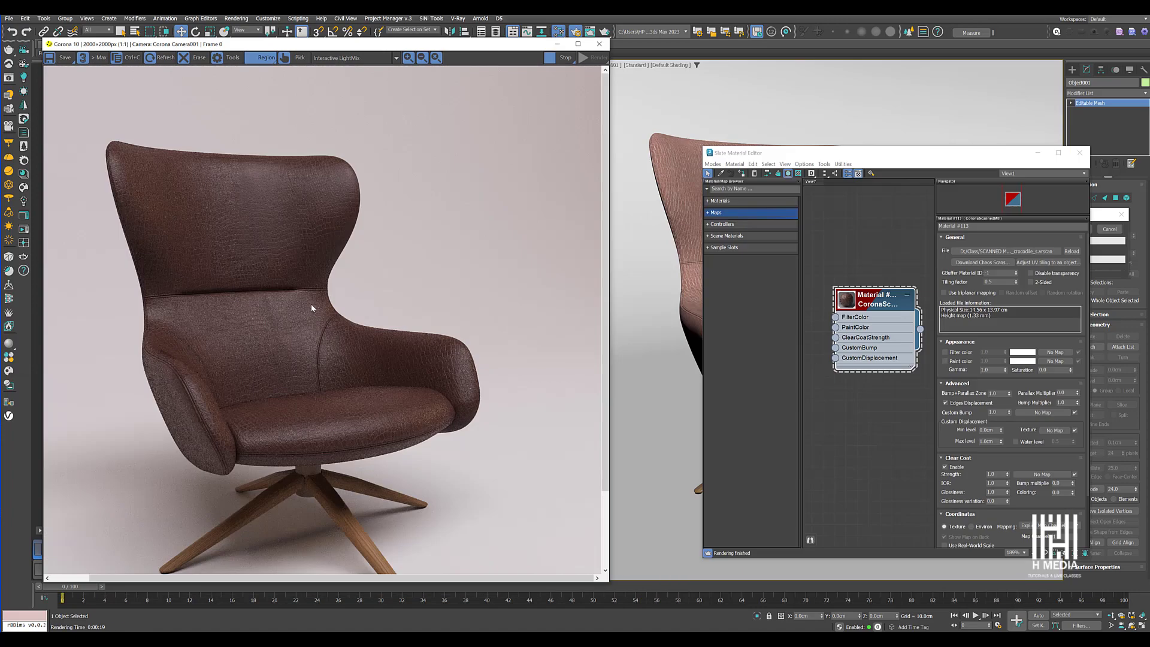
scroll(311, 304, up, 3)
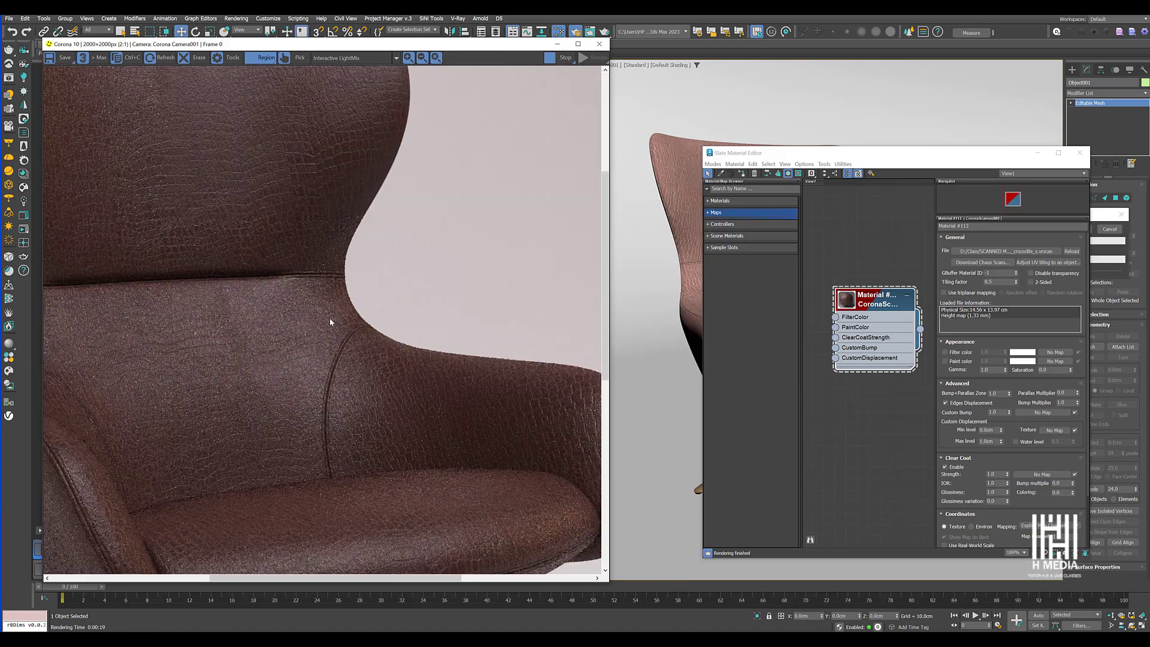
drag(329, 317, 449, 356)
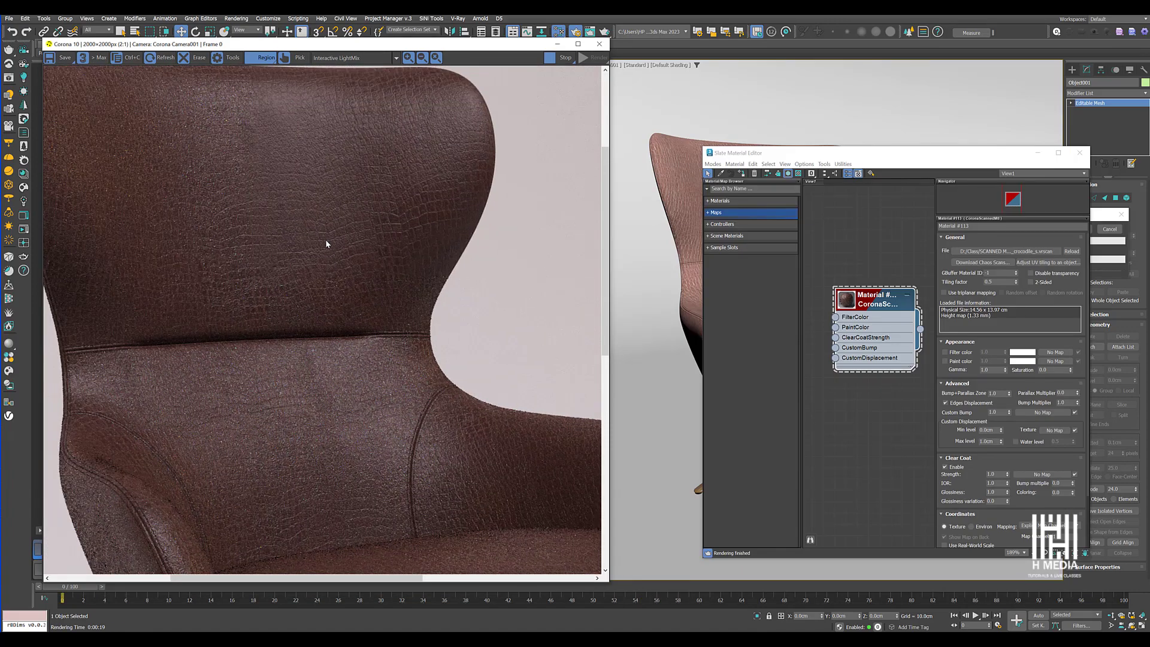
middle_drag(362, 196, 334, 216)
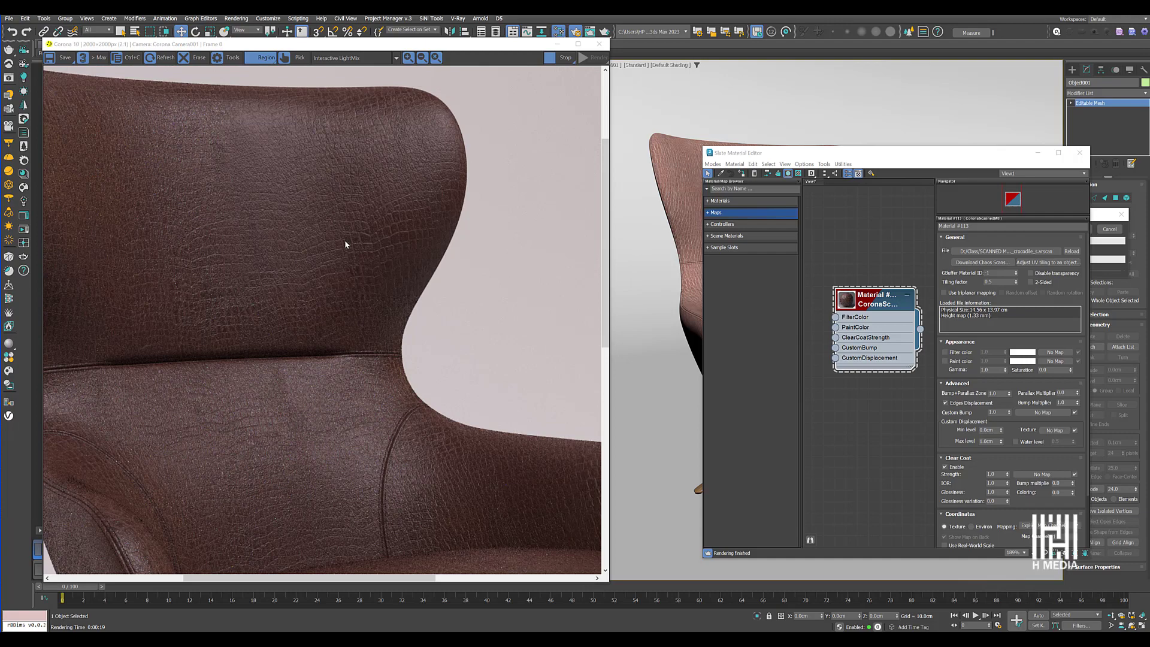
scroll(345, 244, down, 1)
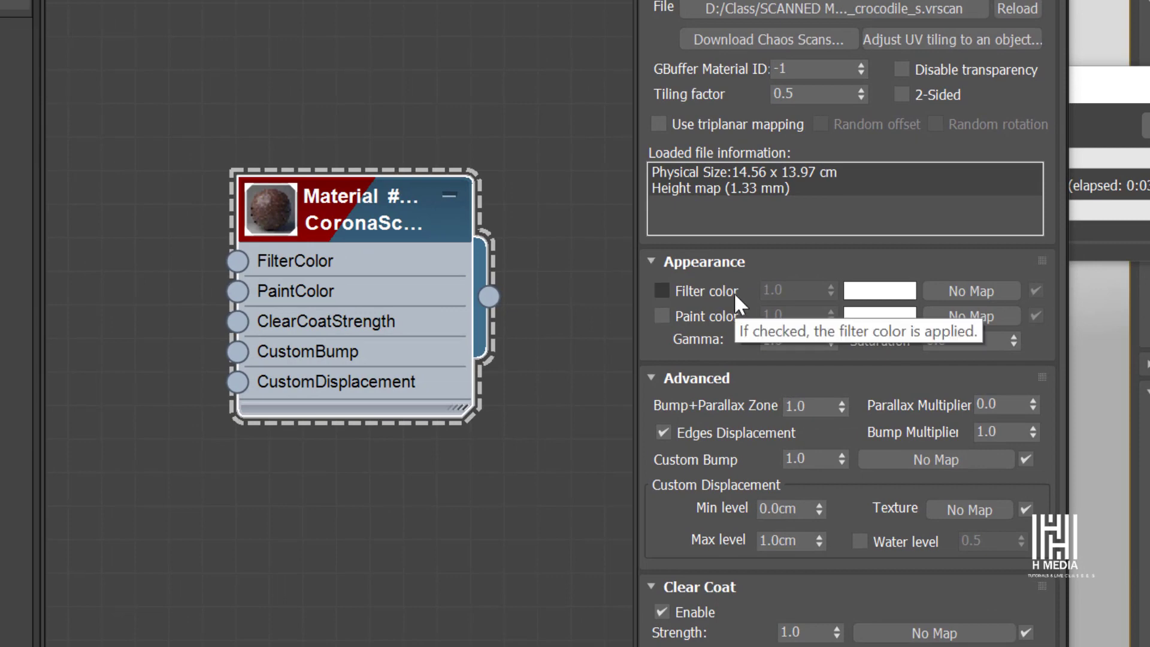
Enable the crocodile leather's paint color, set it to dark blue and inspect the recolored upholstery in the render
click(707, 316)
click(877, 317)
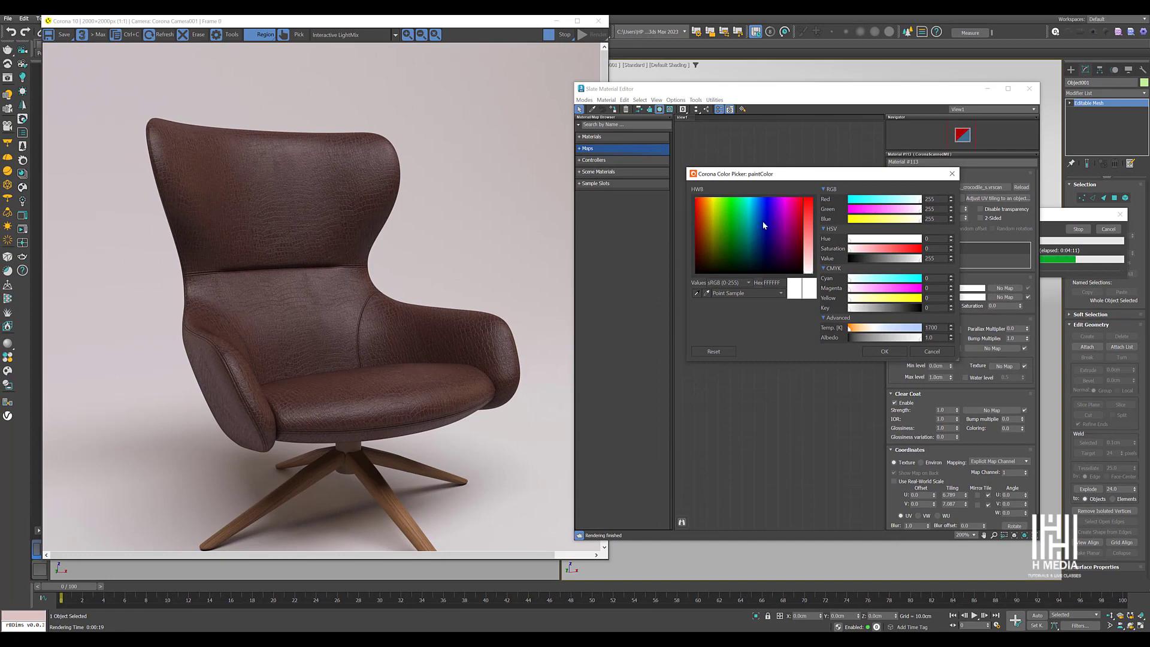
click(763, 239)
drag(906, 258, 881, 264)
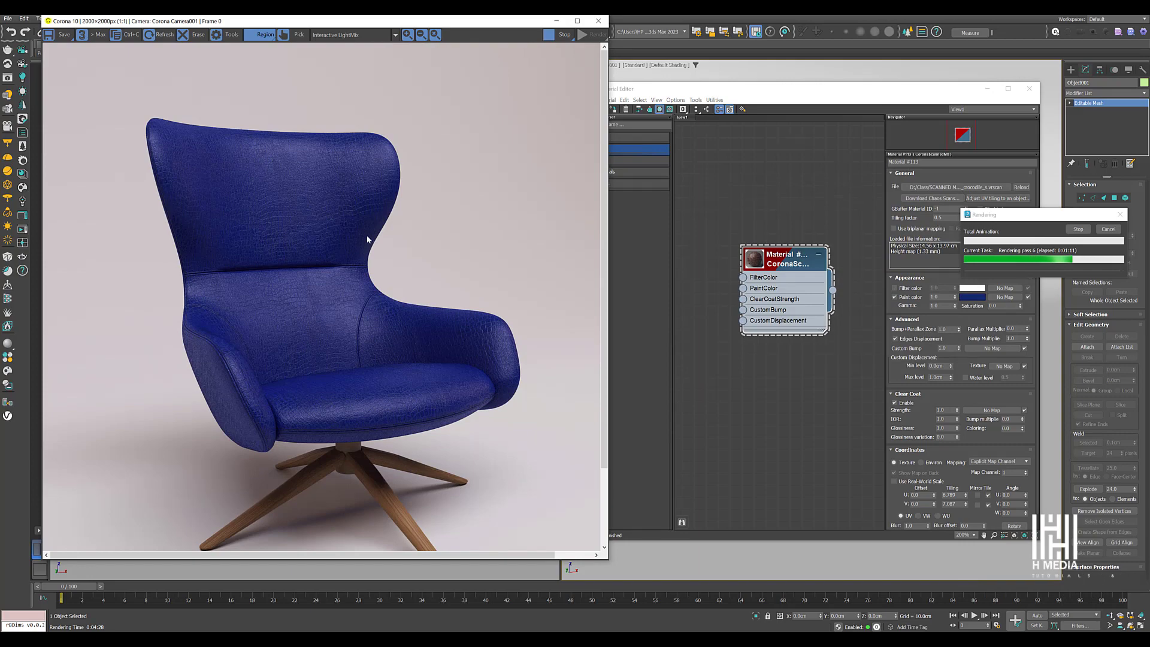
scroll(334, 263, up, 1)
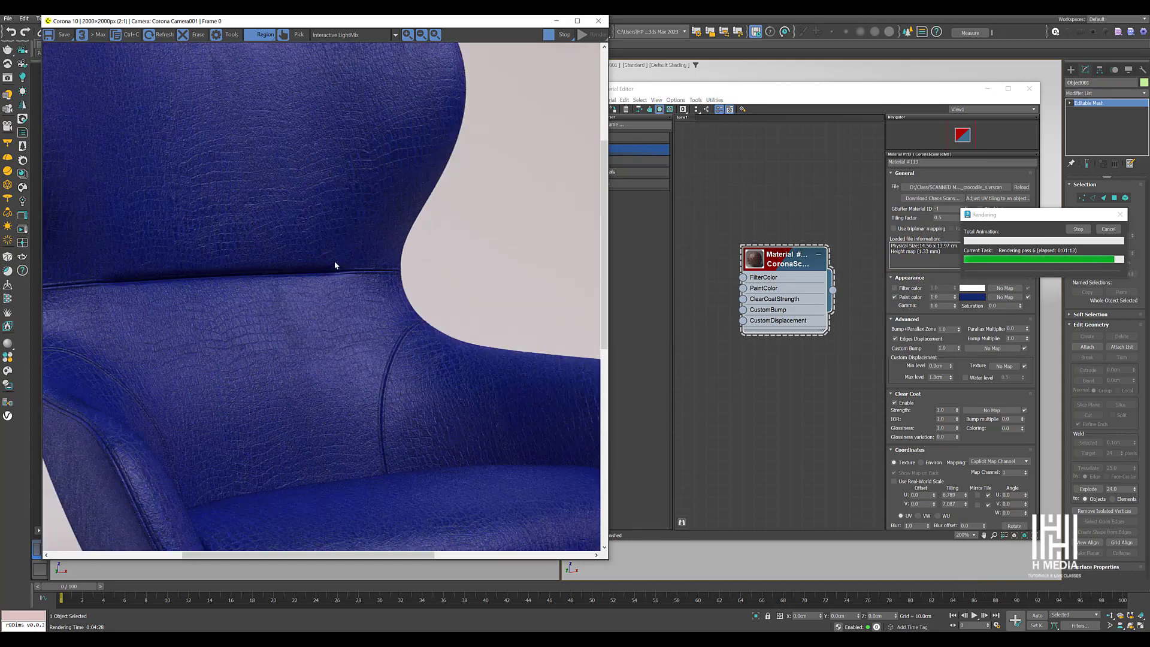
drag(343, 225, 392, 293)
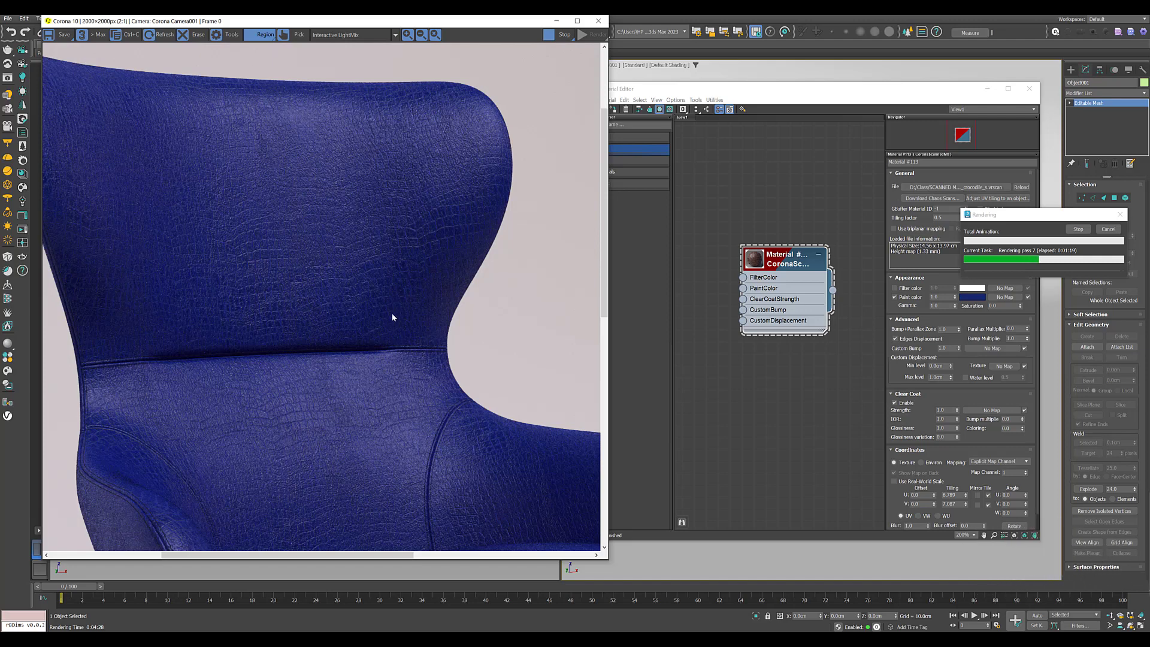
drag(391, 312, 375, 254)
scroll(375, 255, down, 1)
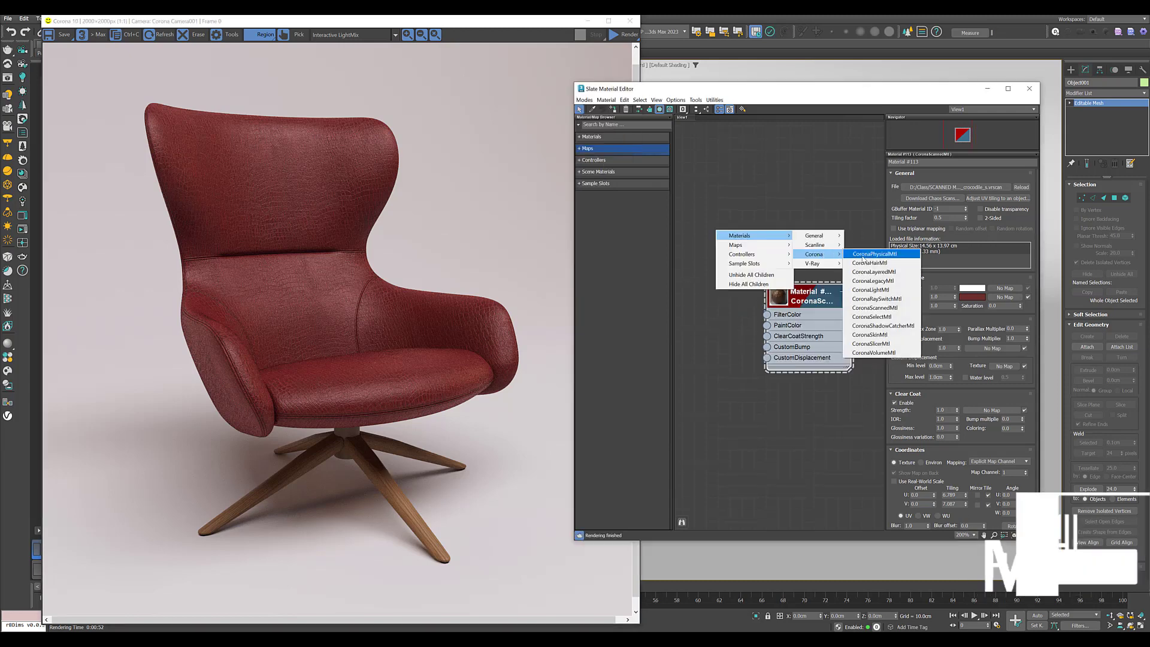
Create a CoronaScannedMtl for the chair's wooden legs and load the larch_smoked_gloss_s.vrscan file into it
click(874, 307)
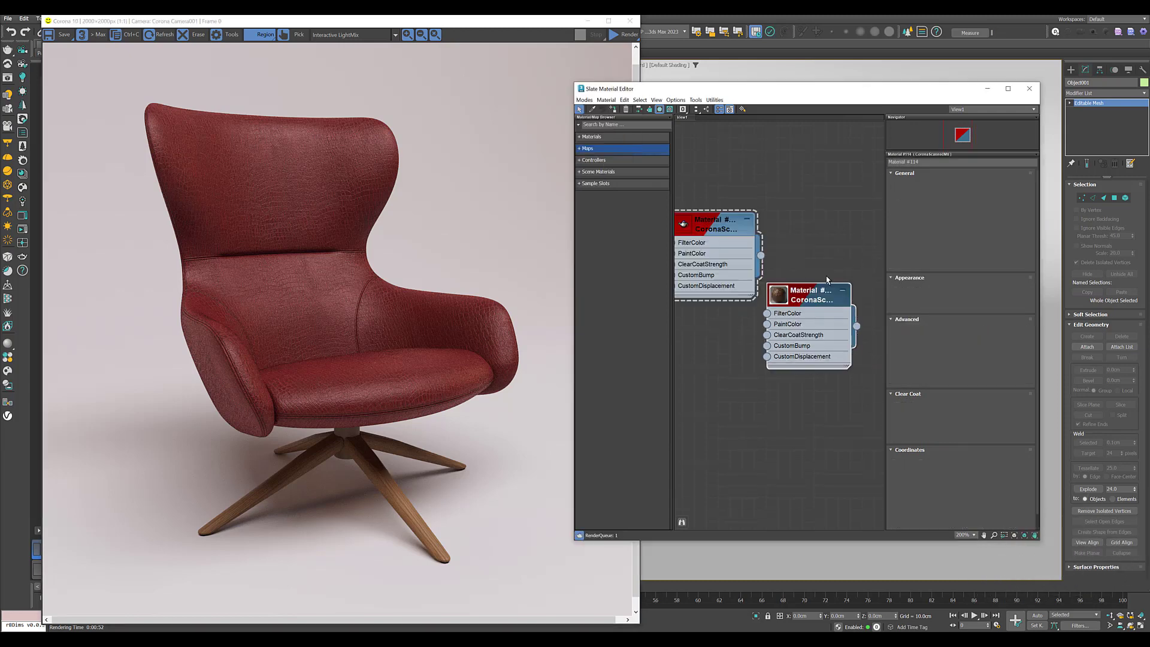
click(955, 187)
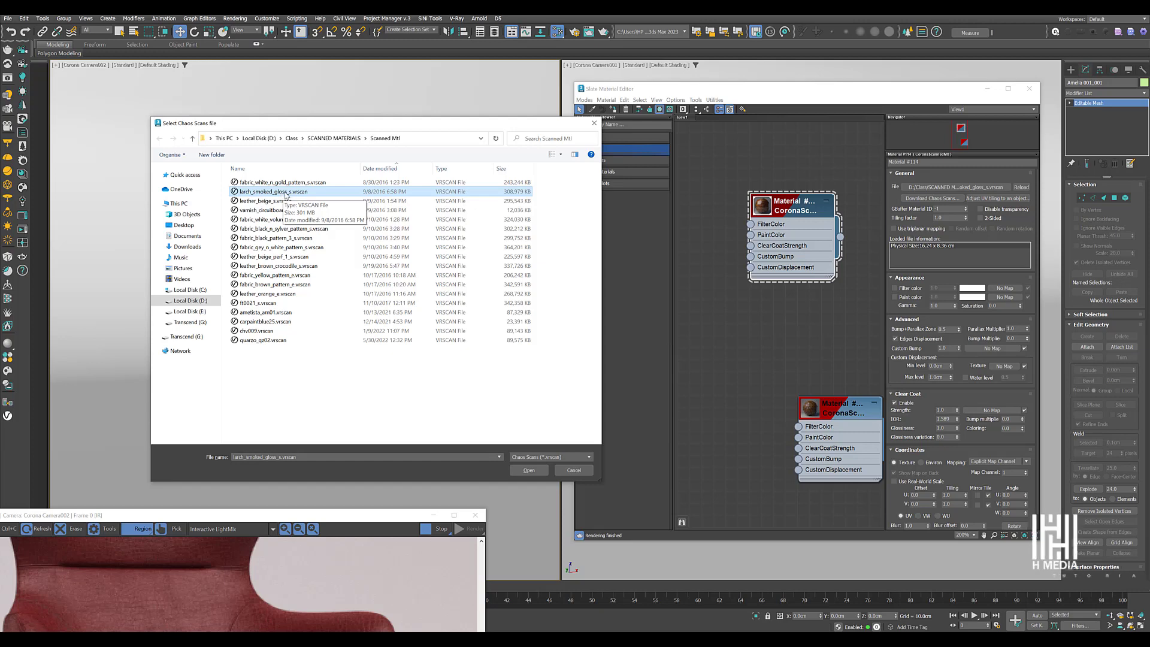
click(527, 470)
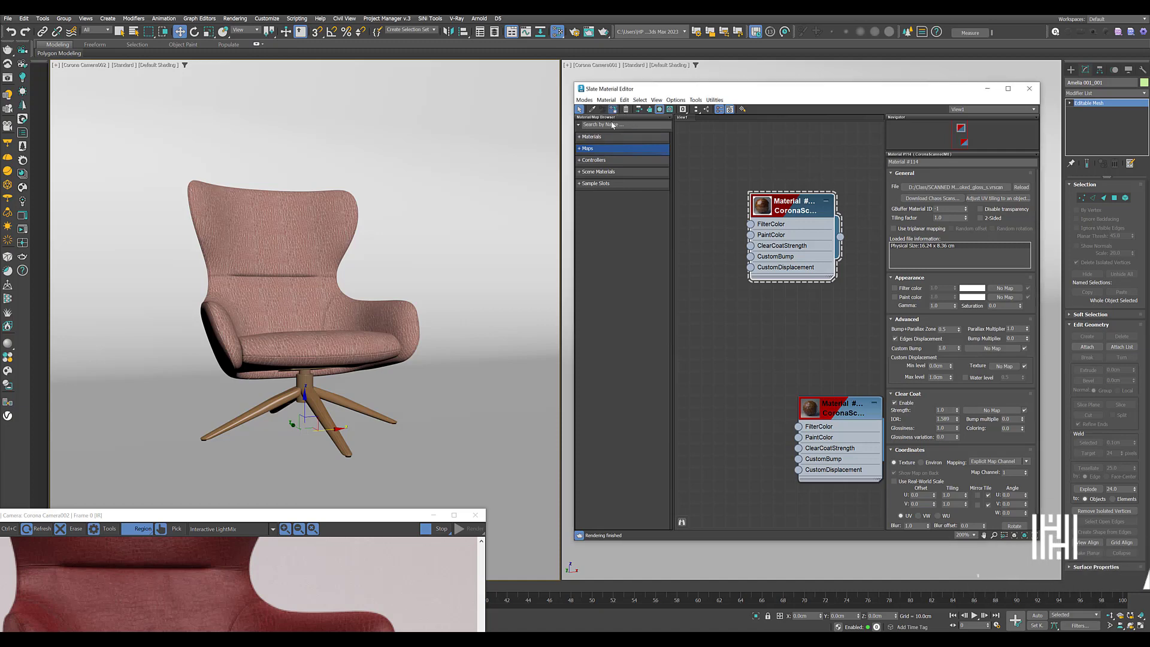
Adjust the larch material's UV tiling to the chair's leg object and bring the render window into view
click(995, 200)
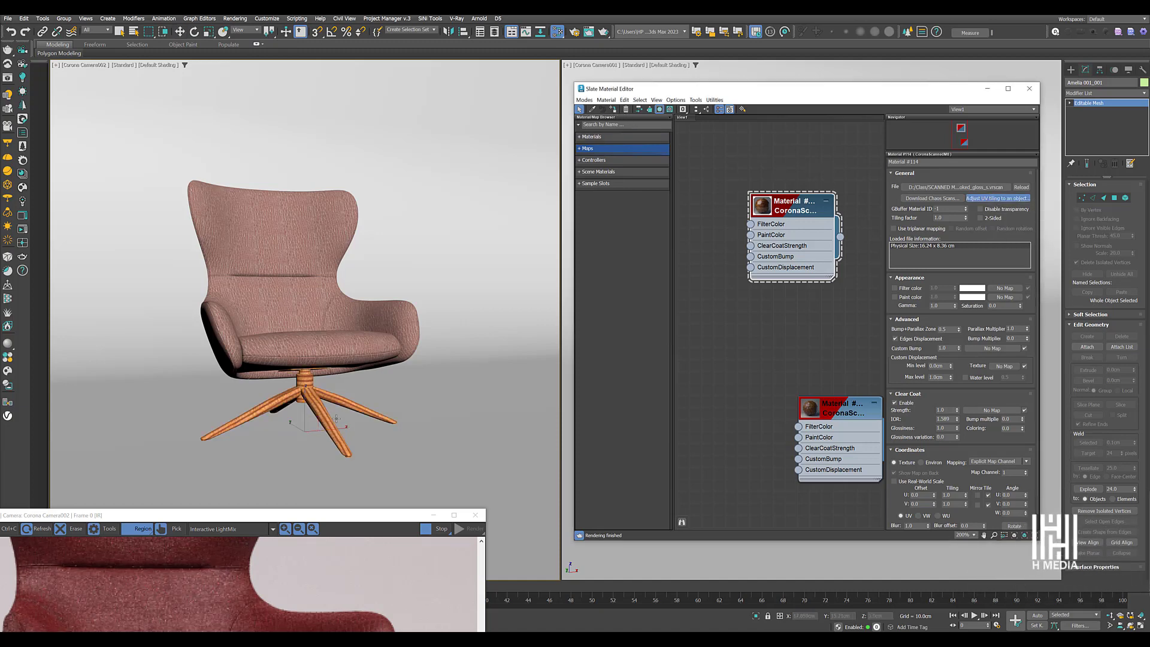
click(311, 397)
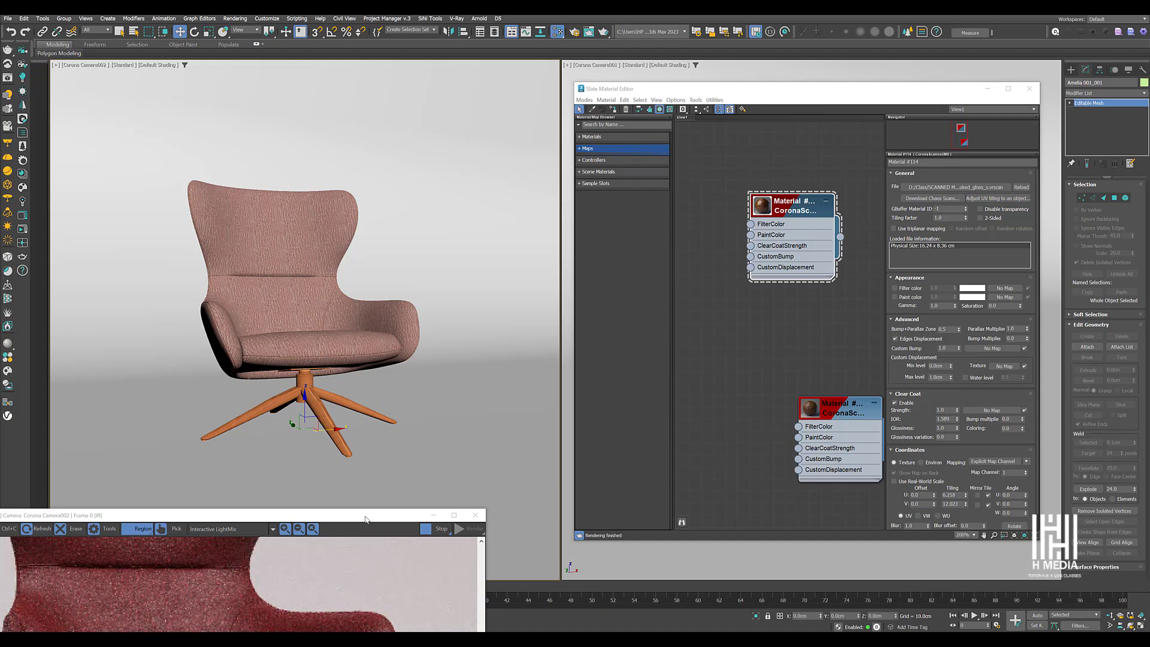
drag(367, 518, 470, 76)
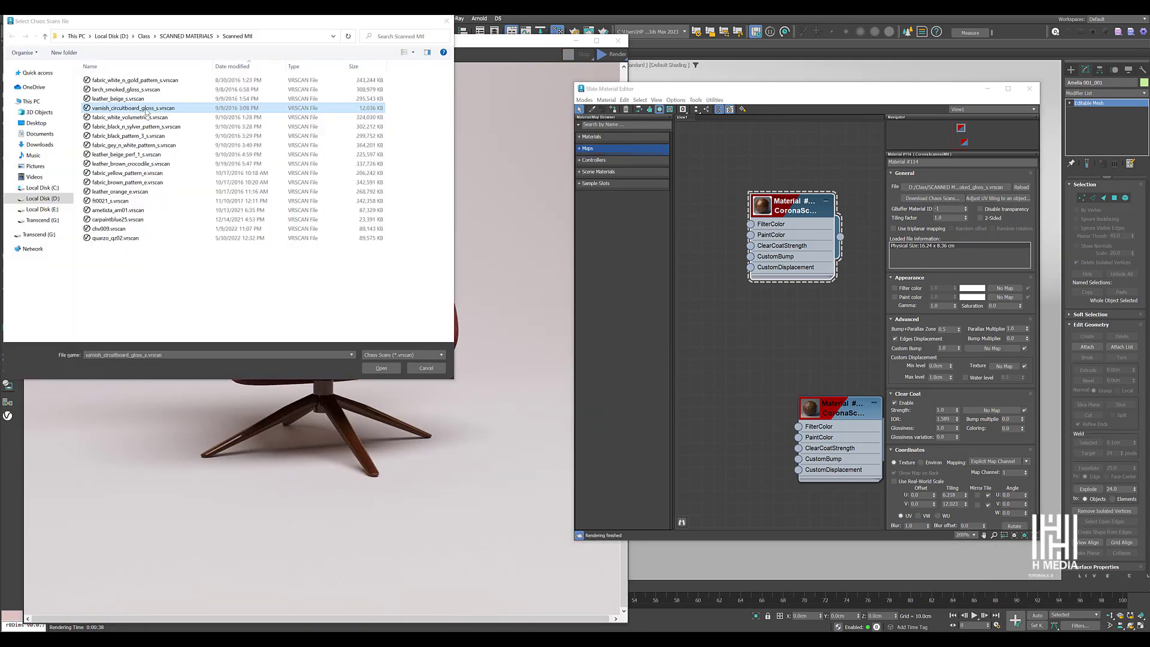
Replace the leg material's scan with varnish_circuitboard_gloss_s.vrscan and start a new interactive render
double_click(145, 110)
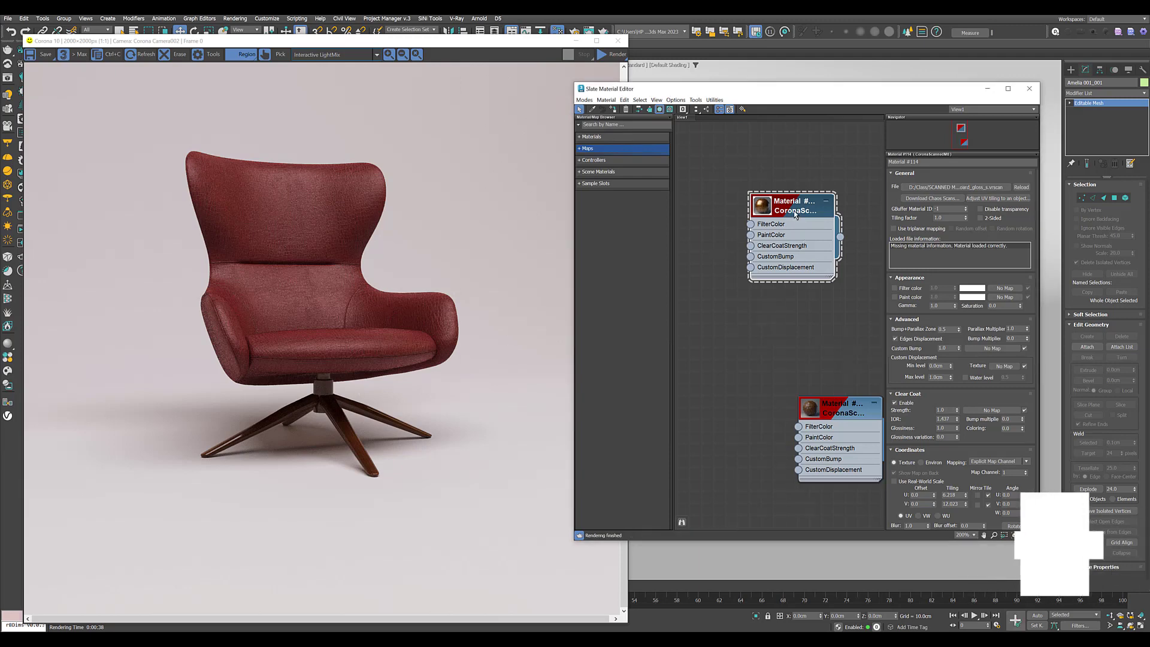
click(589, 72)
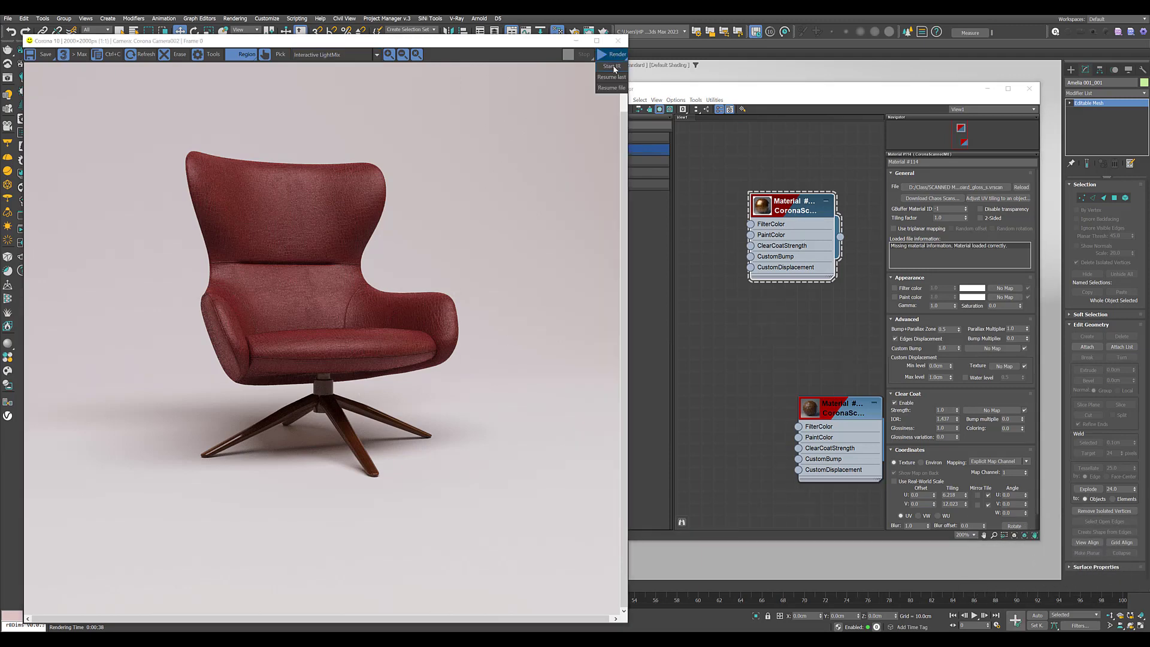
click(614, 67)
Compare the current render with the stored one and inspect the chair's legs and leather up close
scroll(347, 387, up, 2)
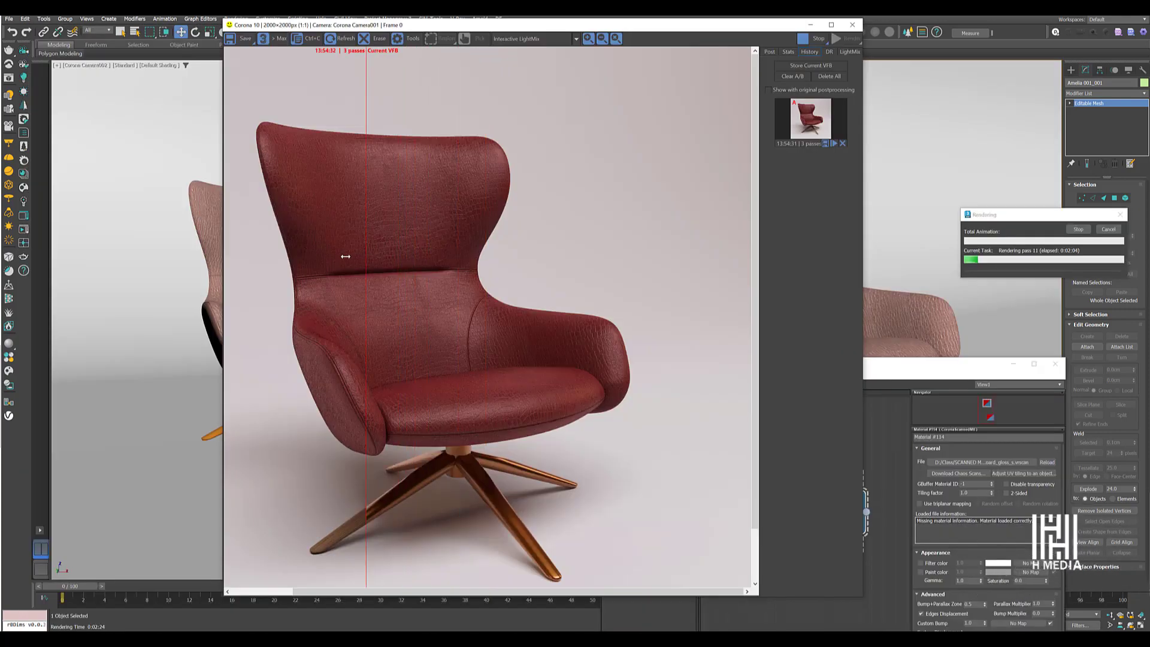
drag(346, 257, 270, 255)
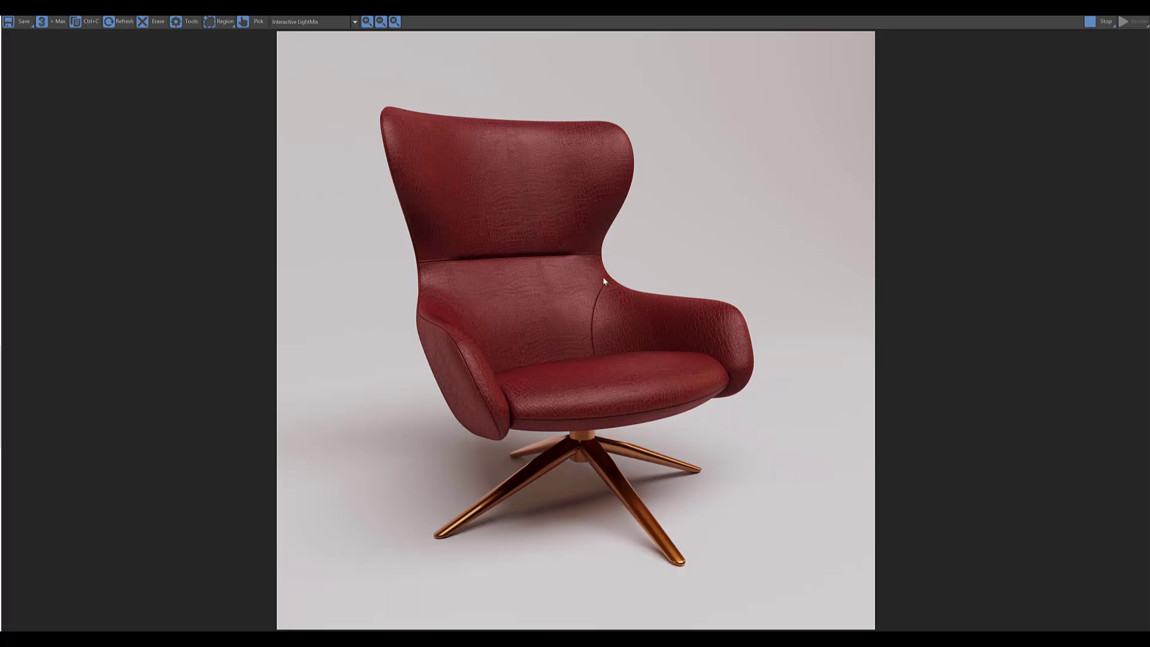
scroll(631, 185, up, 1)
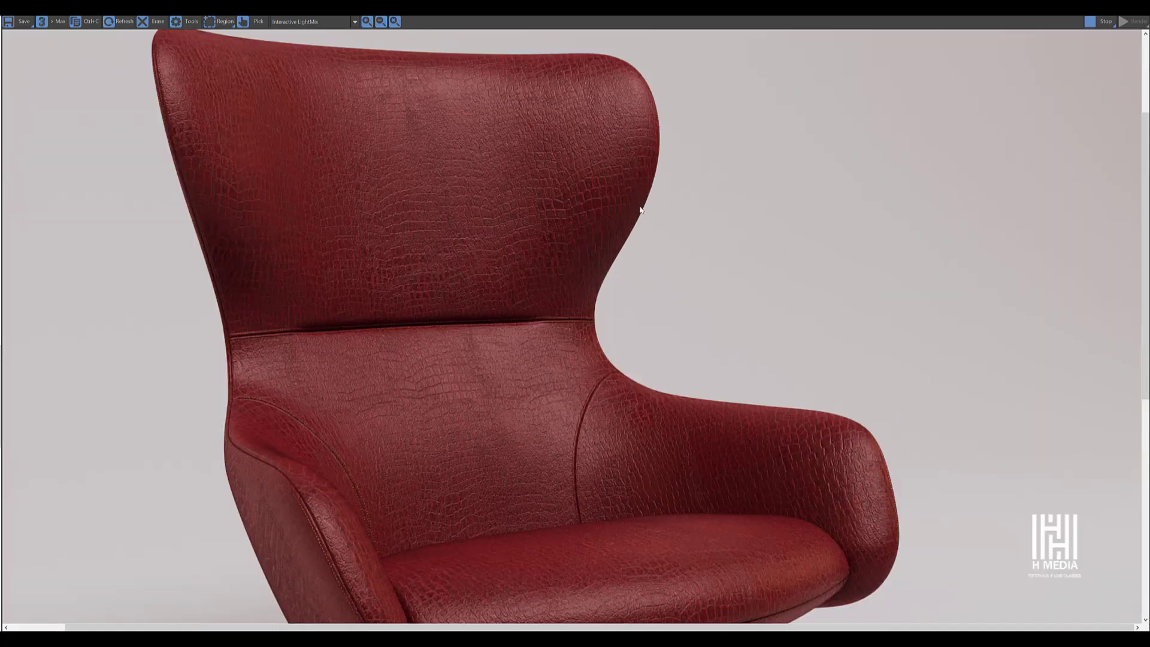
scroll(640, 209, down, 1)
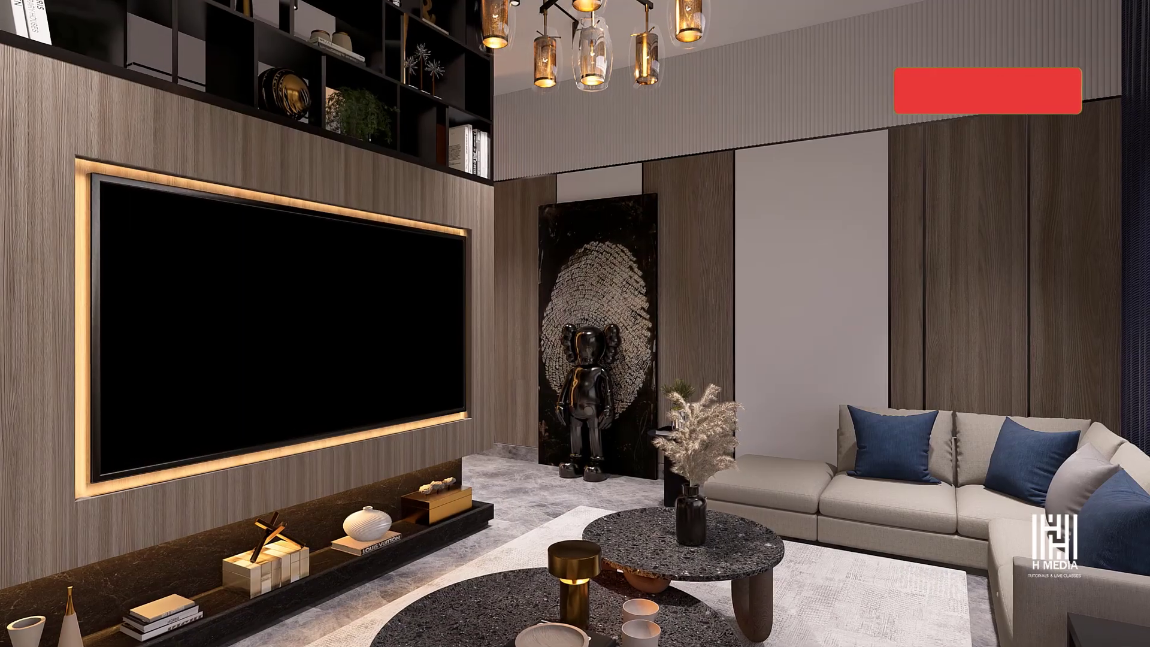